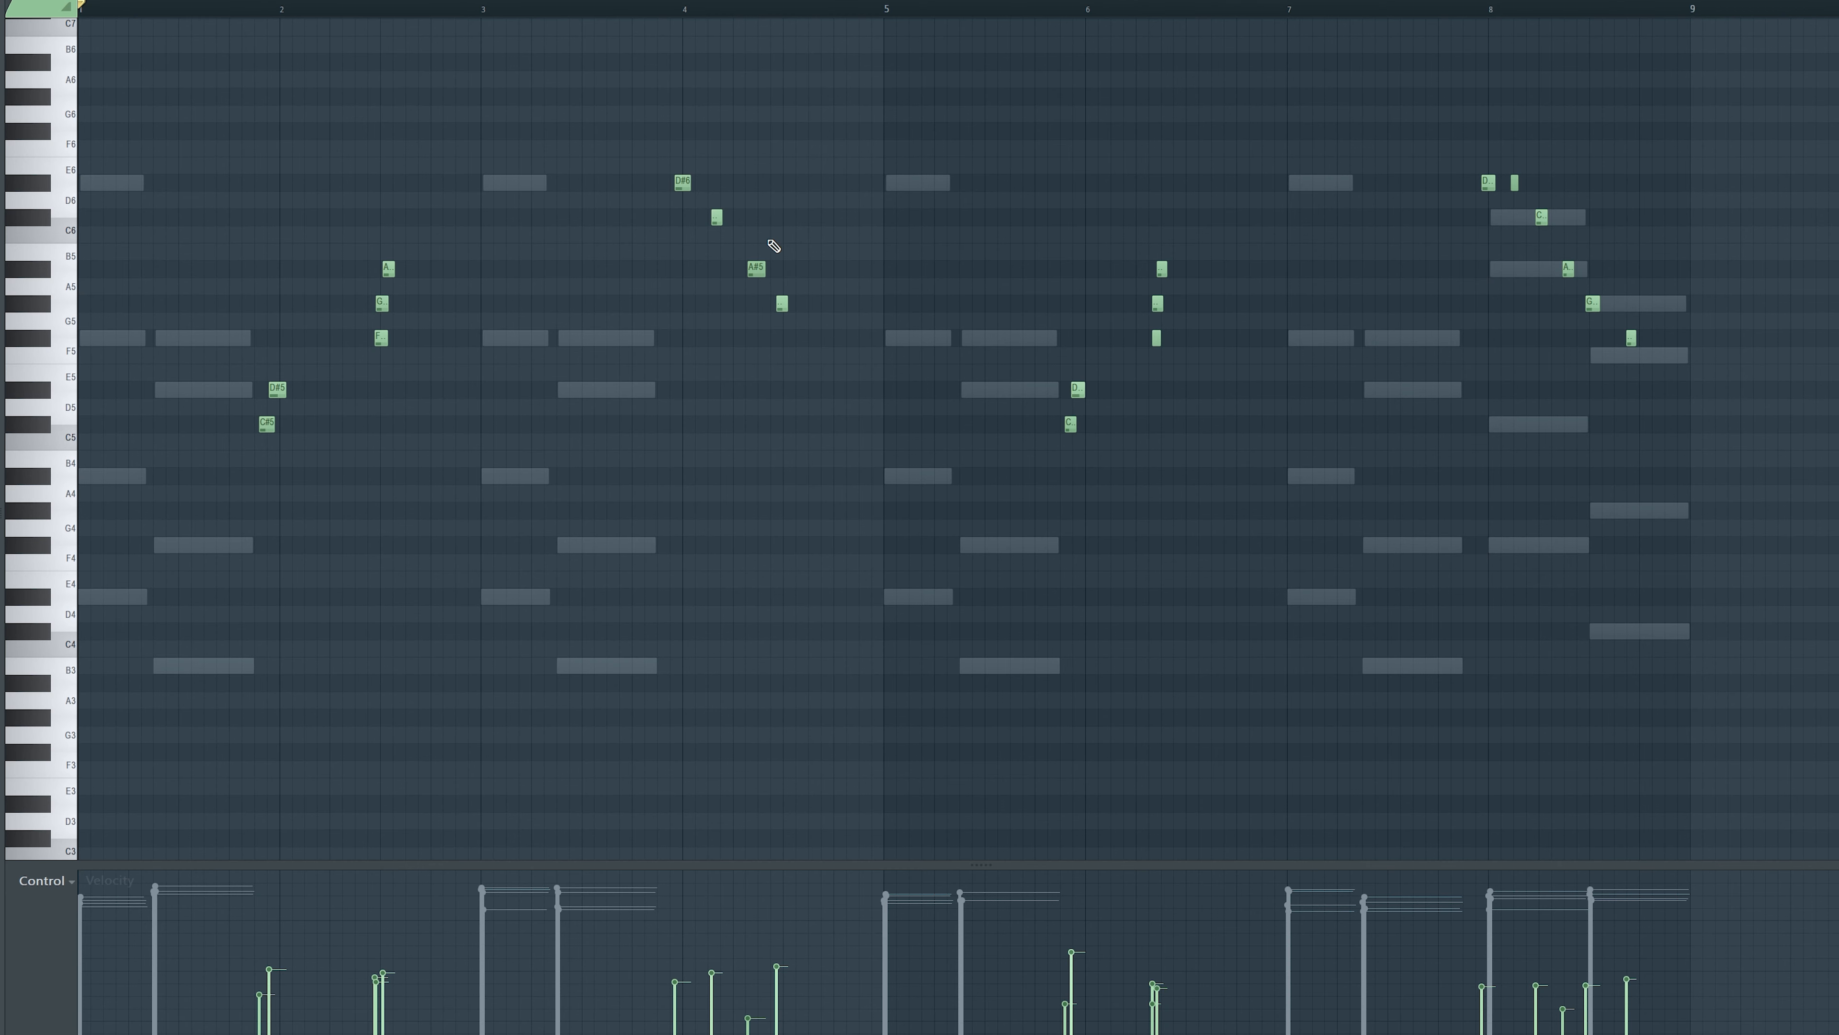
- Select all the mallet melody notes, apply slight random offsets to their start times, and play the result
{"action": "left_click_drag", "start_coordinate": [1667, 484], "coordinate": [77, 70]}
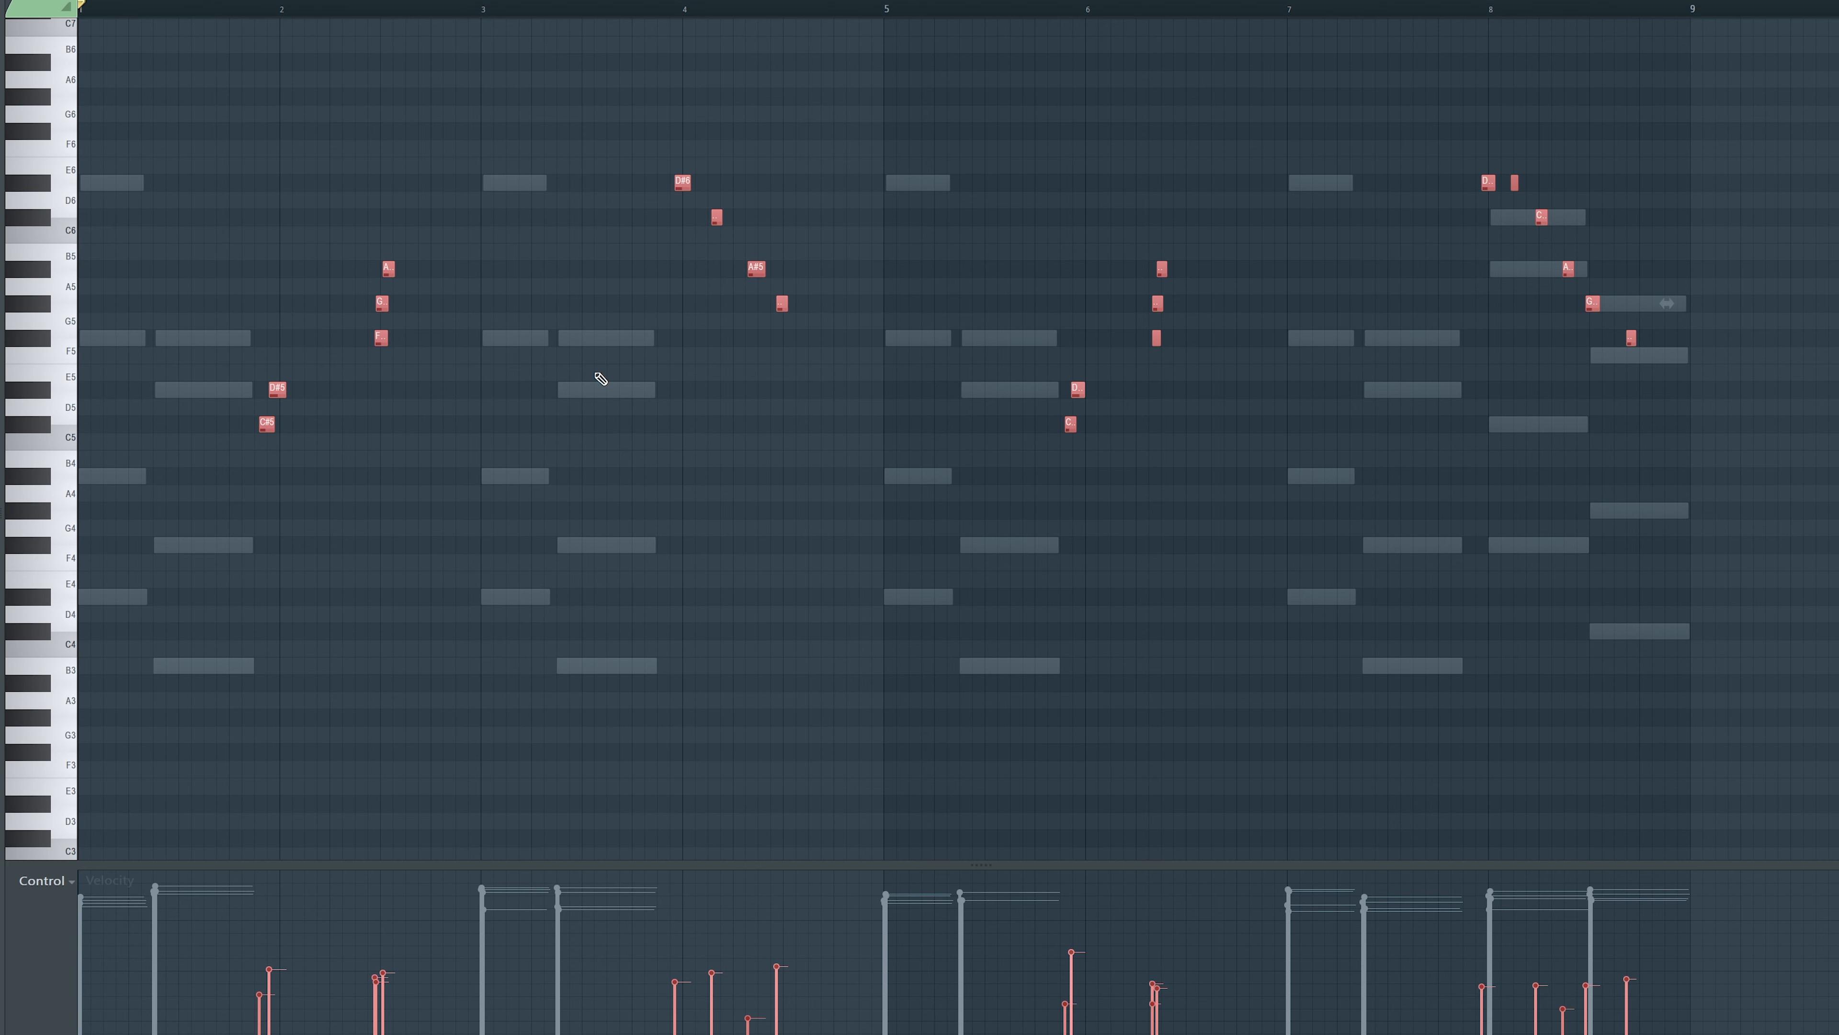
{"action": "key", "text": "alt+r"}
{"action": "left_click", "coordinate": [969, 612]}
{"action": "key", "text": "space"}
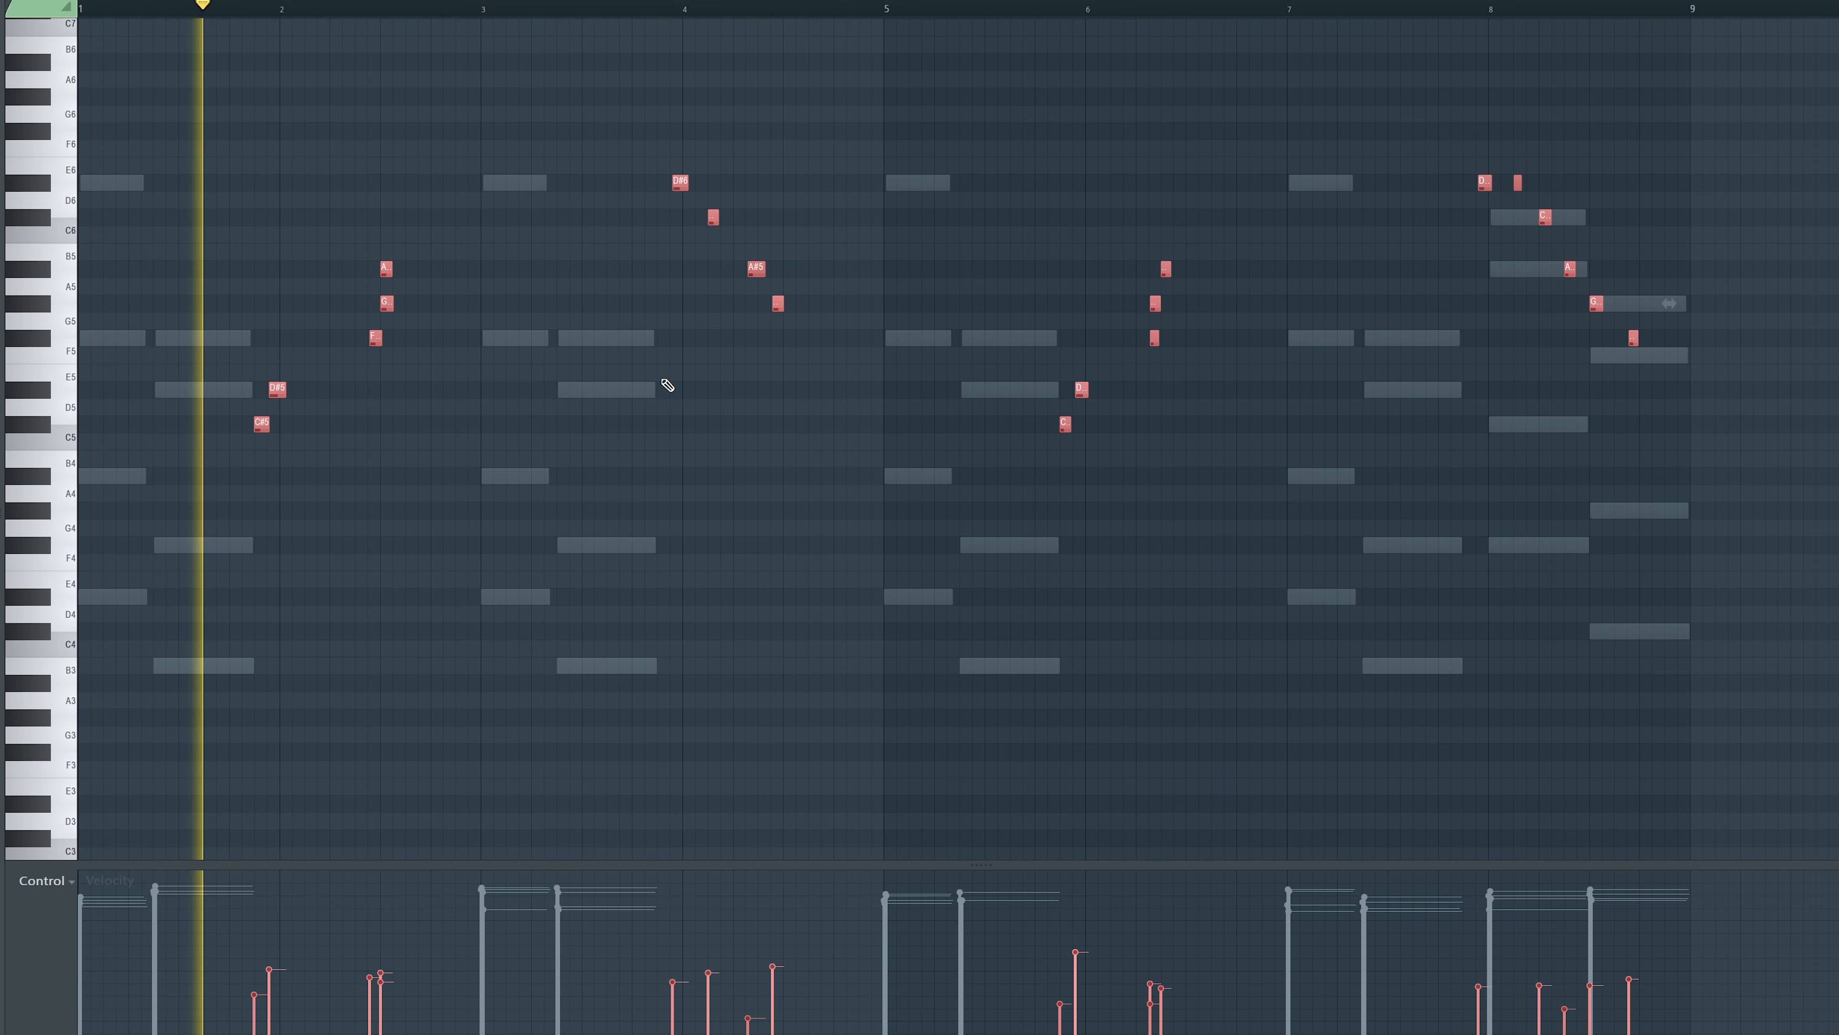
- Turn off grid snapping and nudge the highest note of the first three-note run in bar 2 slightly later
{"action": "left_click", "coordinate": [61, 1]}
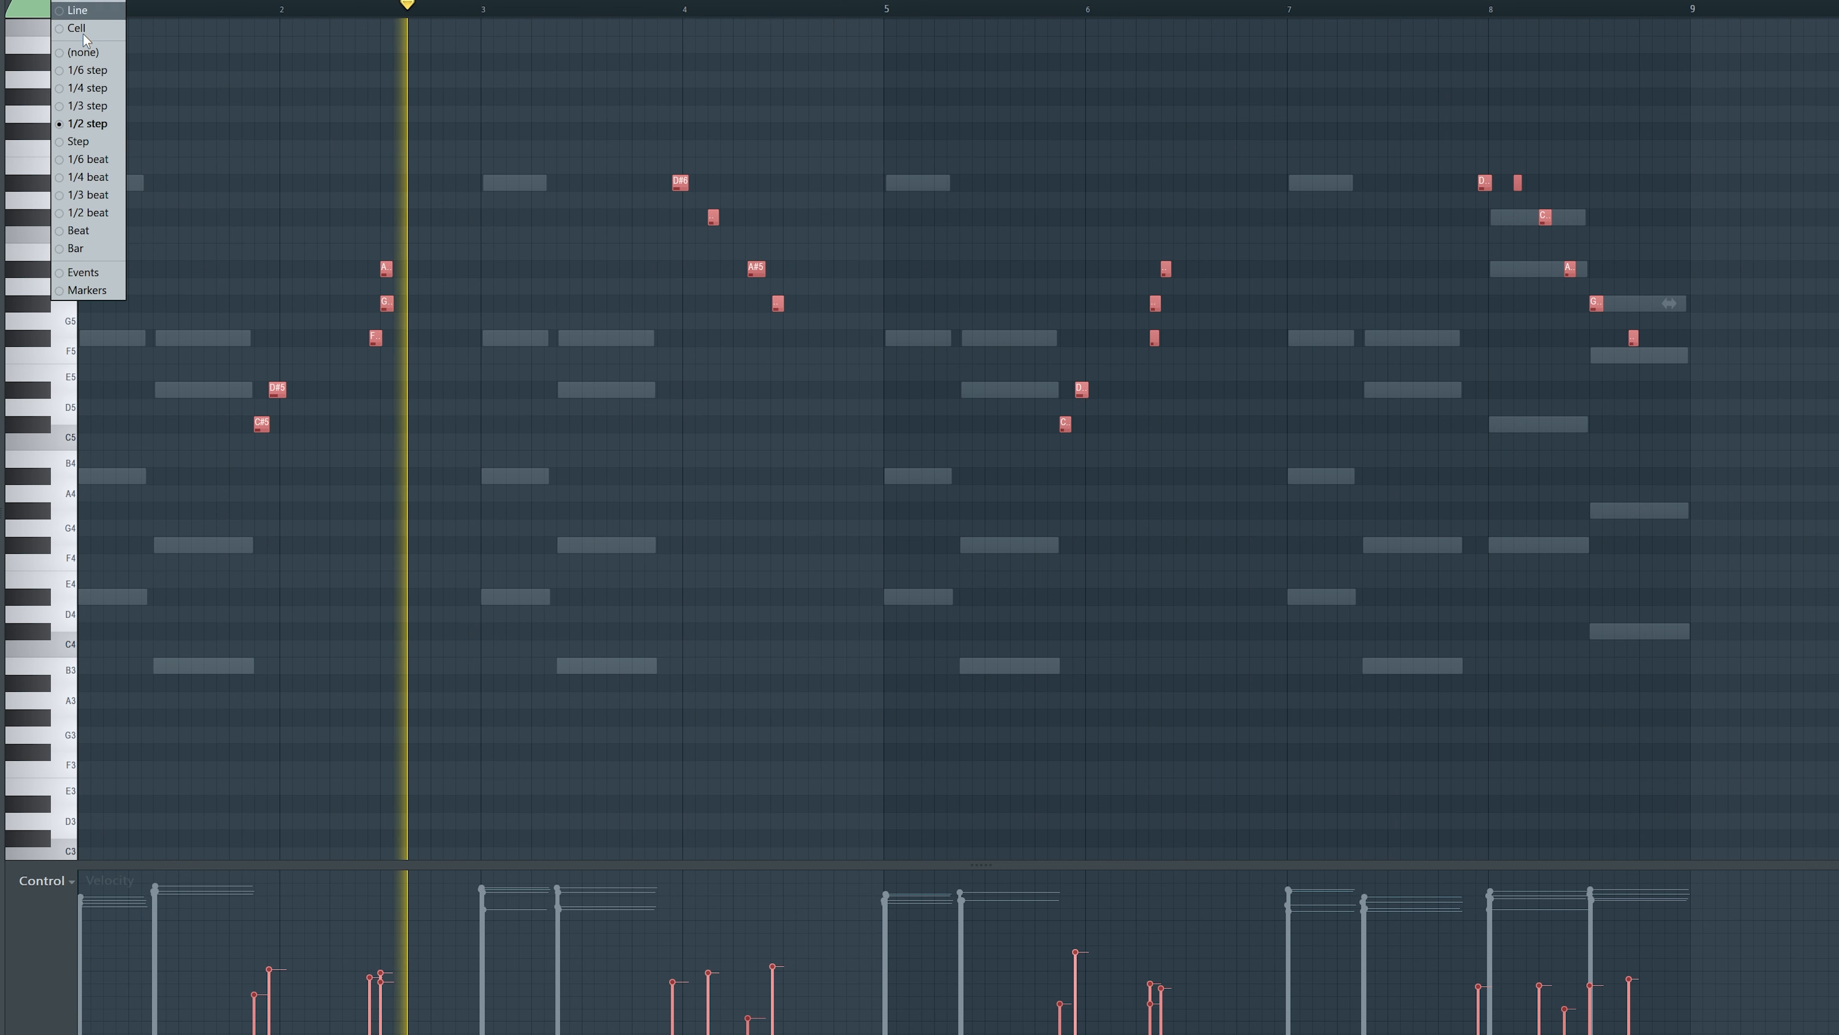
{"action": "left_click", "coordinate": [83, 52]}
{"action": "left_click_drag", "start_coordinate": [383, 266], "coordinate": [394, 268]}
{"action": "left_click", "coordinate": [436, 389]}
{"action": "right_click", "coordinate": [437, 390]}
{"action": "left_click", "coordinate": [381, 270]}
{"action": "right_click", "coordinate": [397, 270]}
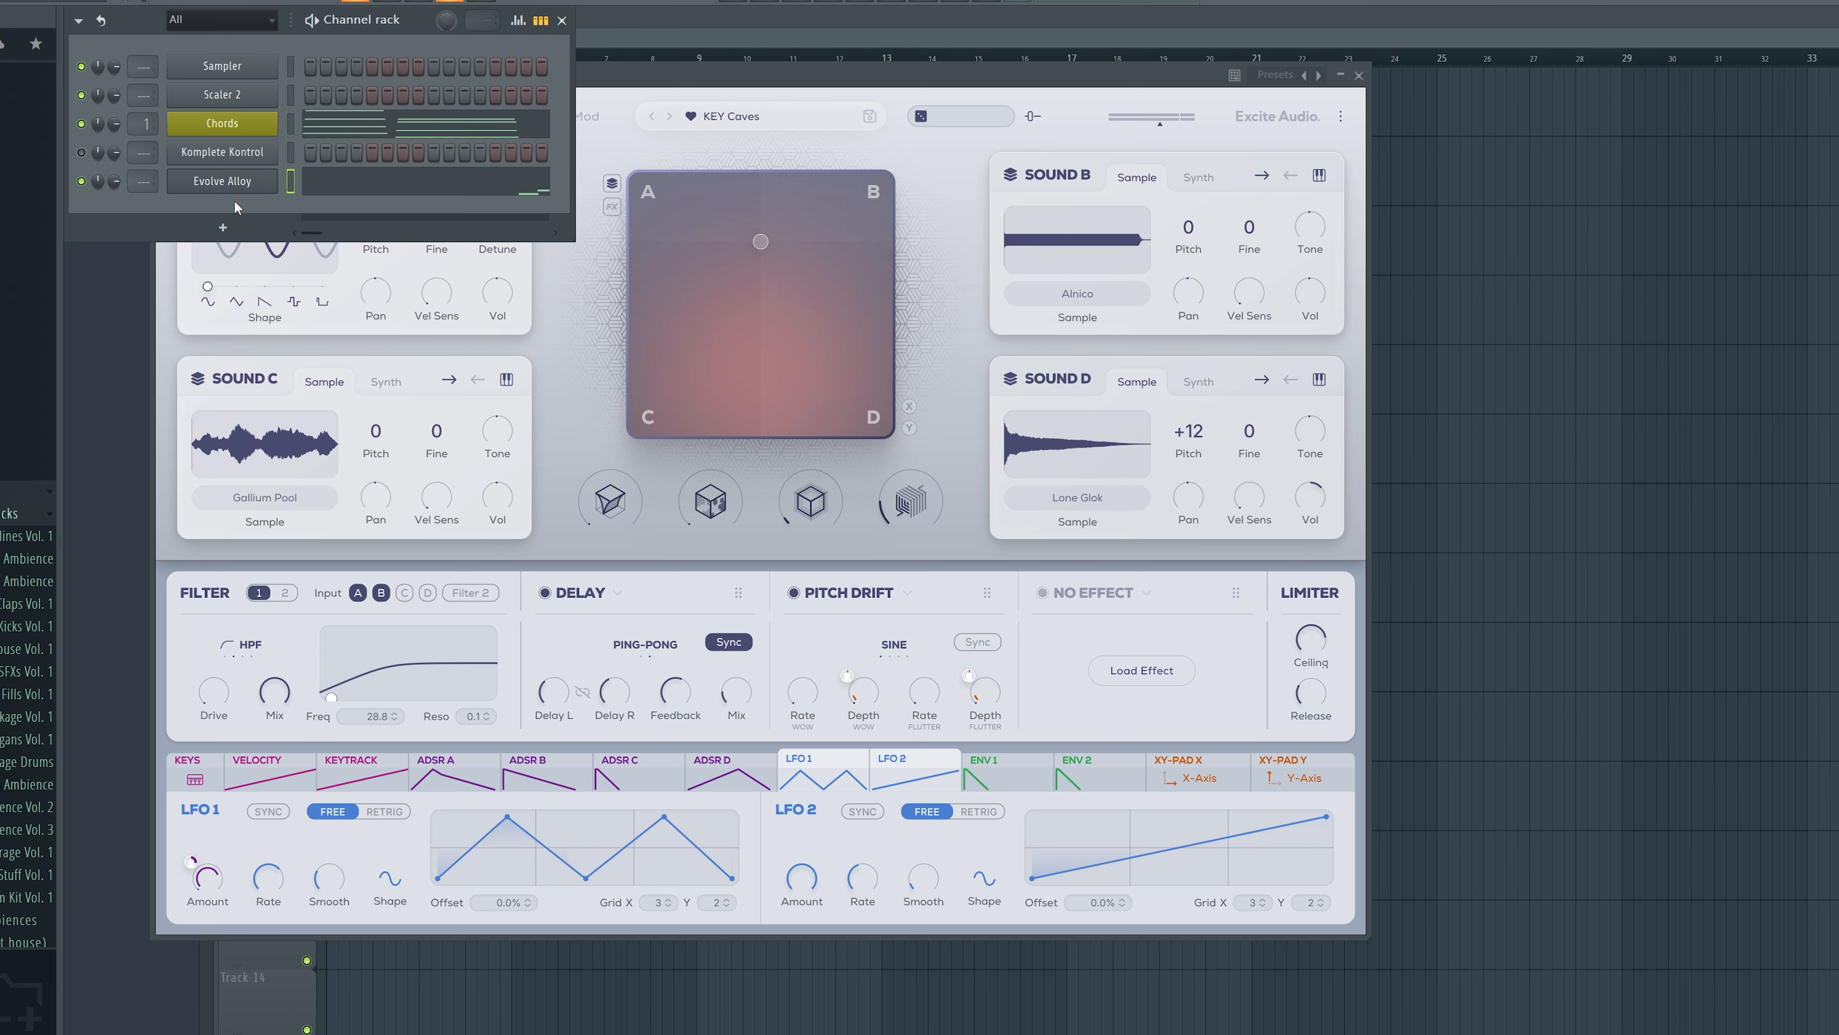
- Load Neutron 3 on the Mallets mixer track and make equalizer band 1 a Flat Highpass filter
{"action": "left_click", "coordinate": [611, 75]}
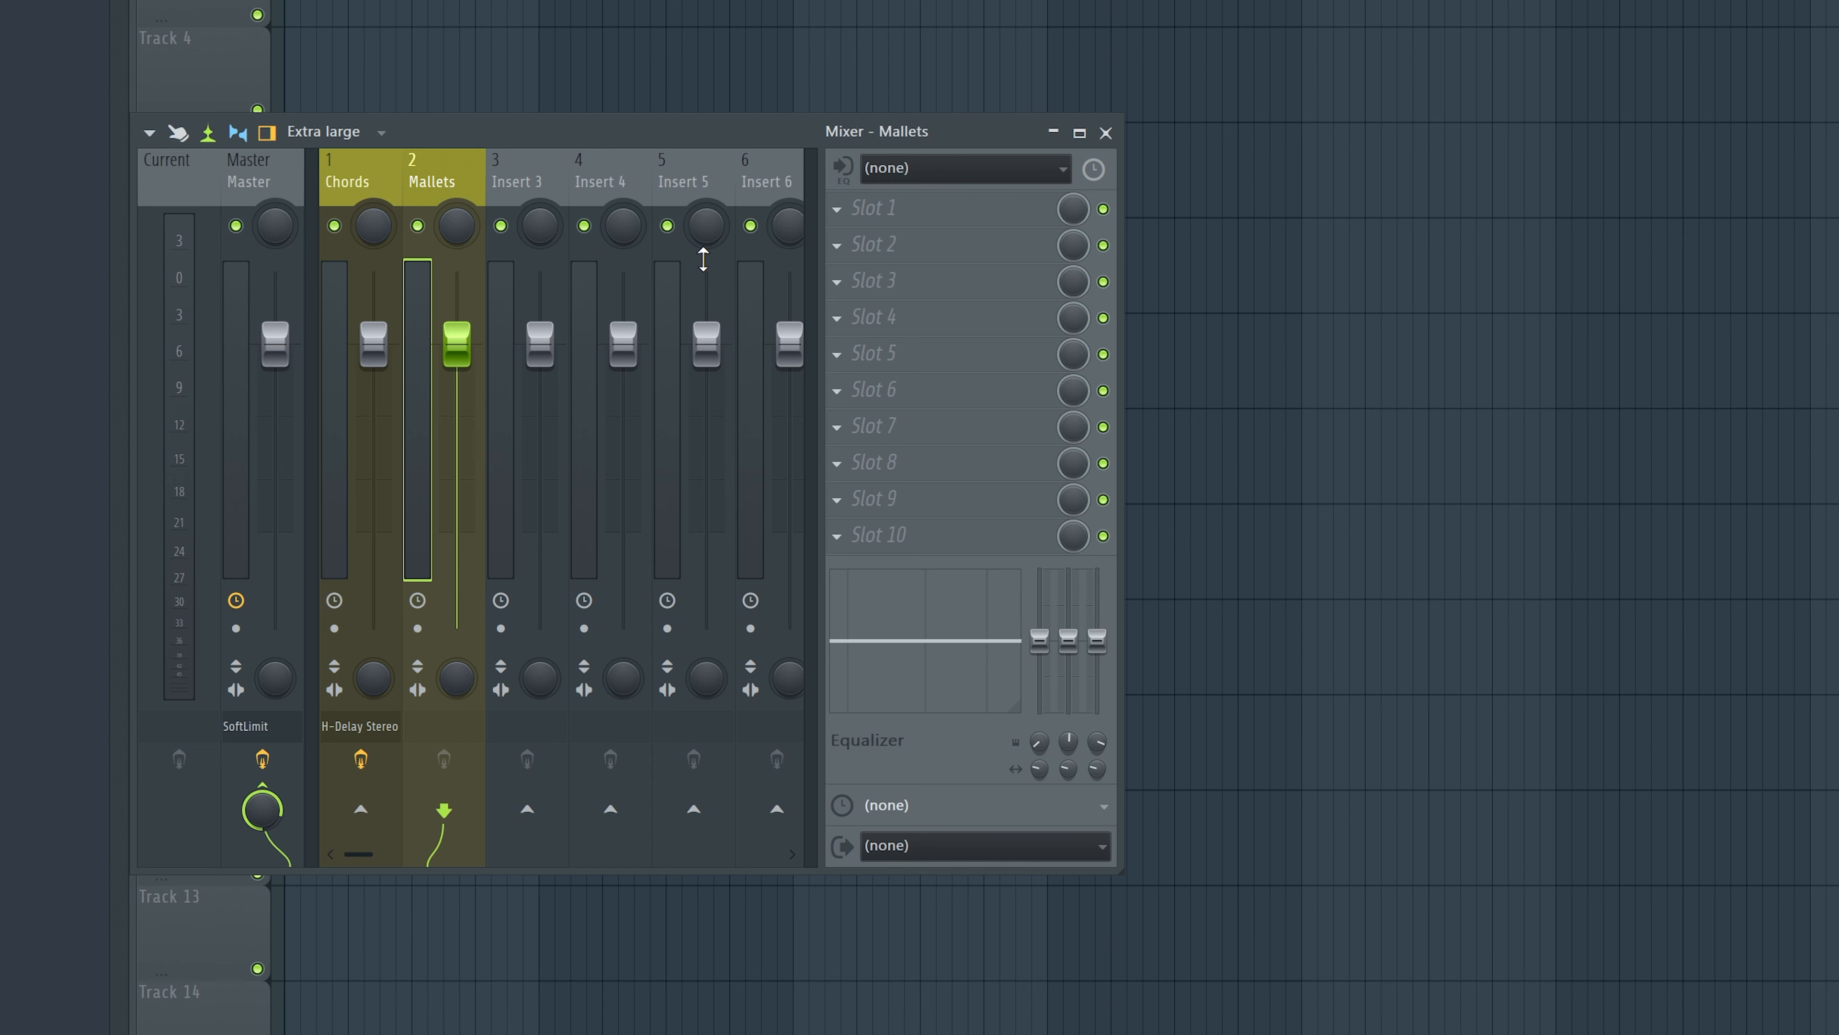
{"action": "left_click", "coordinate": [839, 218]}
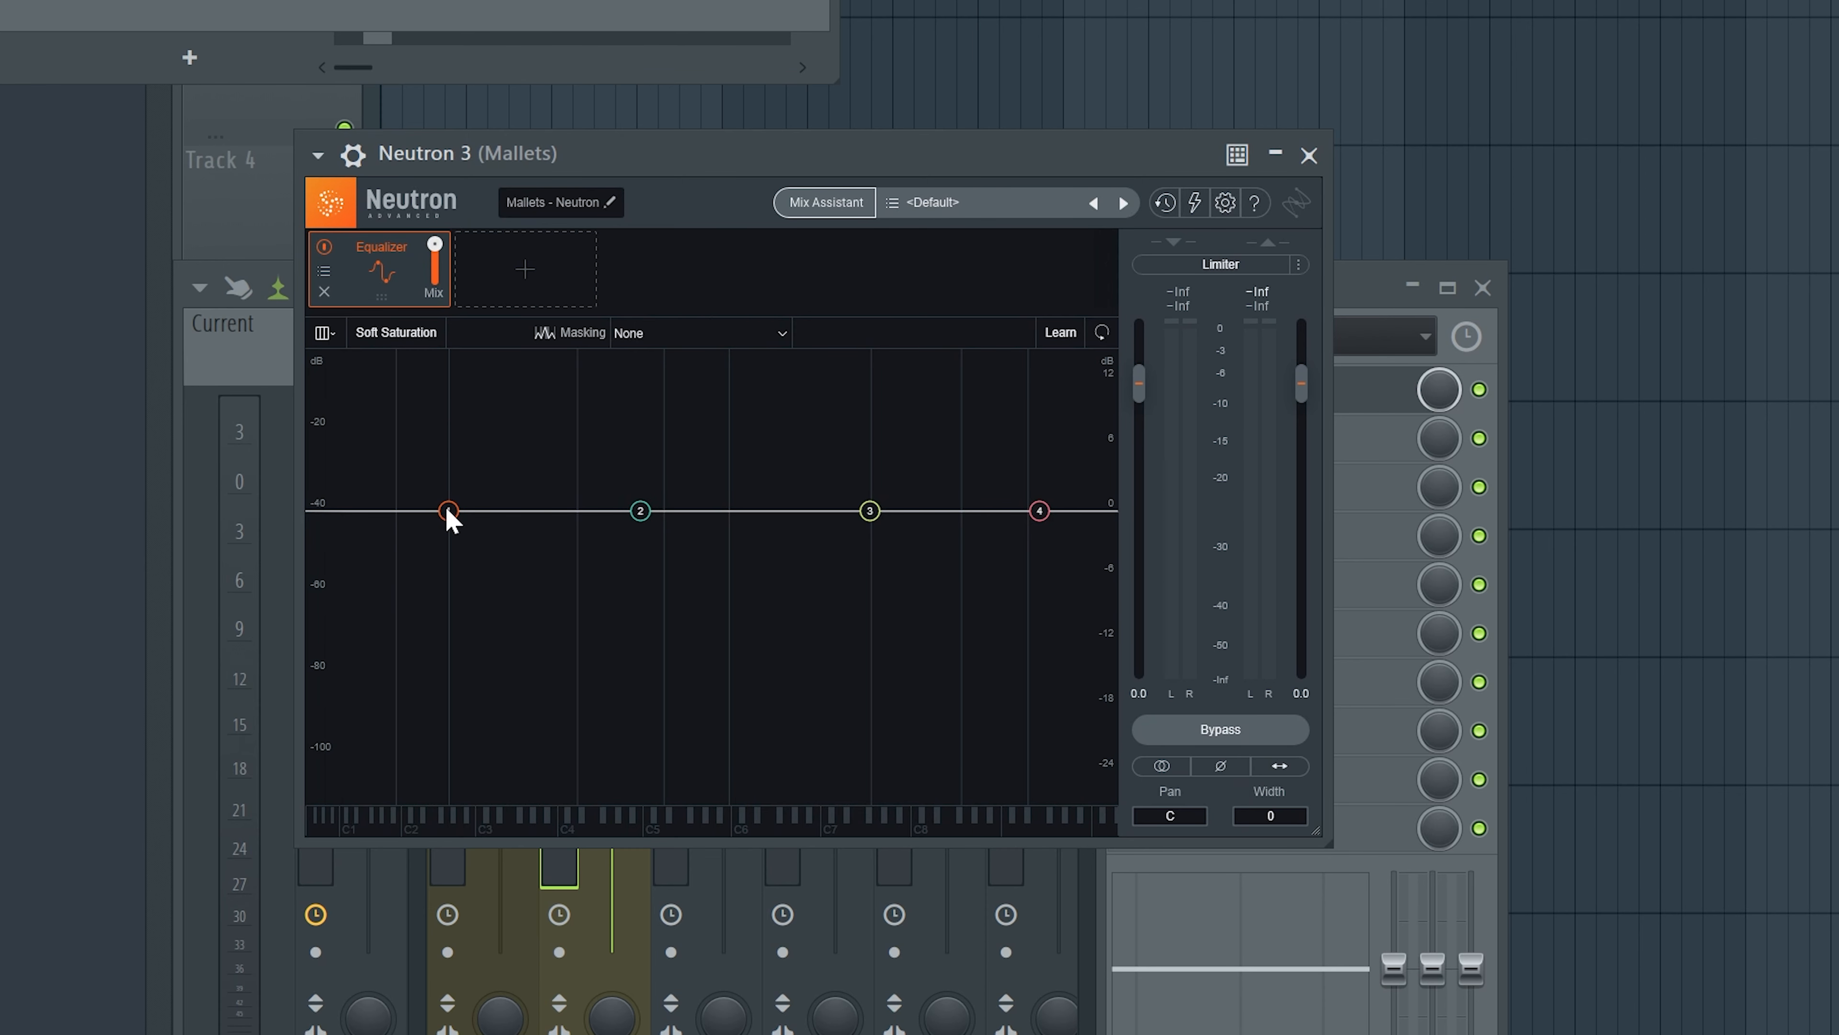
{"action": "left_click", "coordinate": [449, 511]}
{"action": "key", "text": "space"}
{"action": "left_click", "coordinate": [456, 412]}
{"action": "mouse_move", "coordinate": [438, 564]}
{"action": "left_click", "coordinate": [578, 570]}
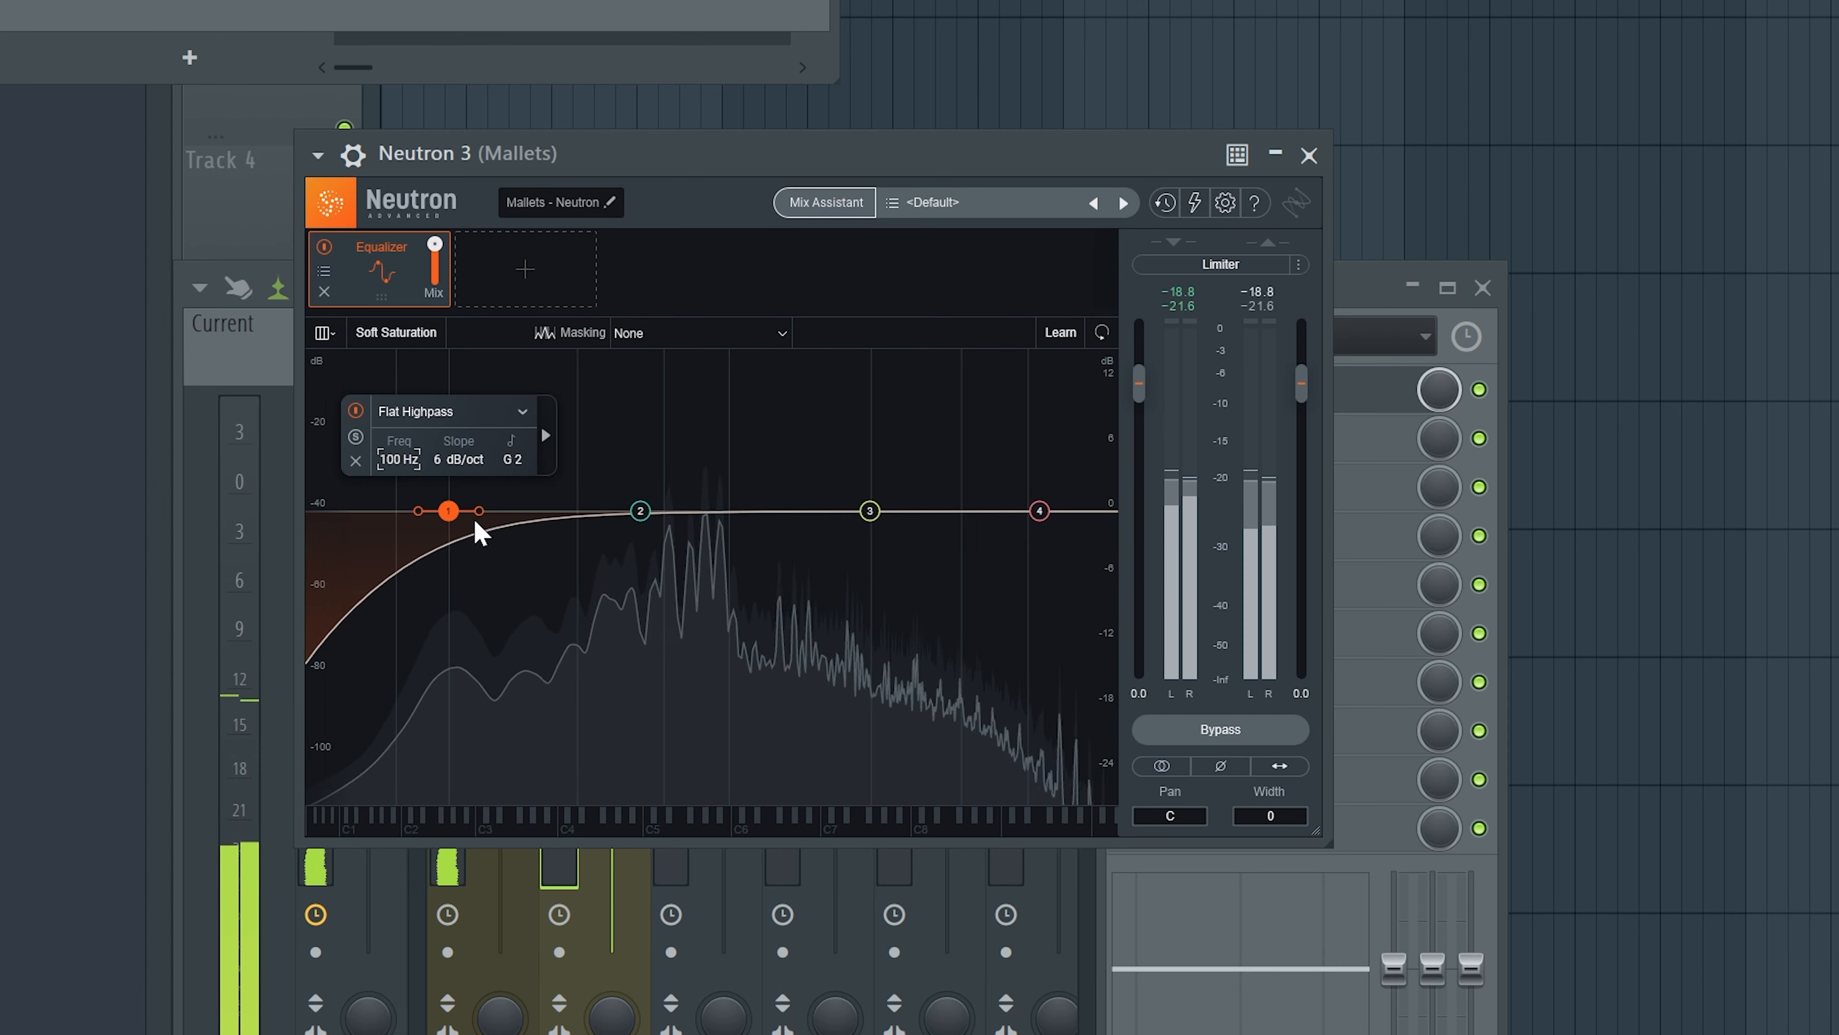
- Set the Mallets highpass to about 353 Hz at 24 dB/oct and lower the high-frequency equalizer band 4
{"action": "left_click_drag", "start_coordinate": [455, 511], "coordinate": [557, 510]}
{"action": "mouse_move", "coordinate": [578, 510]}
{"action": "left_mouse_down"}
{"action": "mouse_move", "coordinate": [541, 510]}
{"action": "mouse_move", "coordinate": [602, 512]}
{"action": "left_mouse_up"}
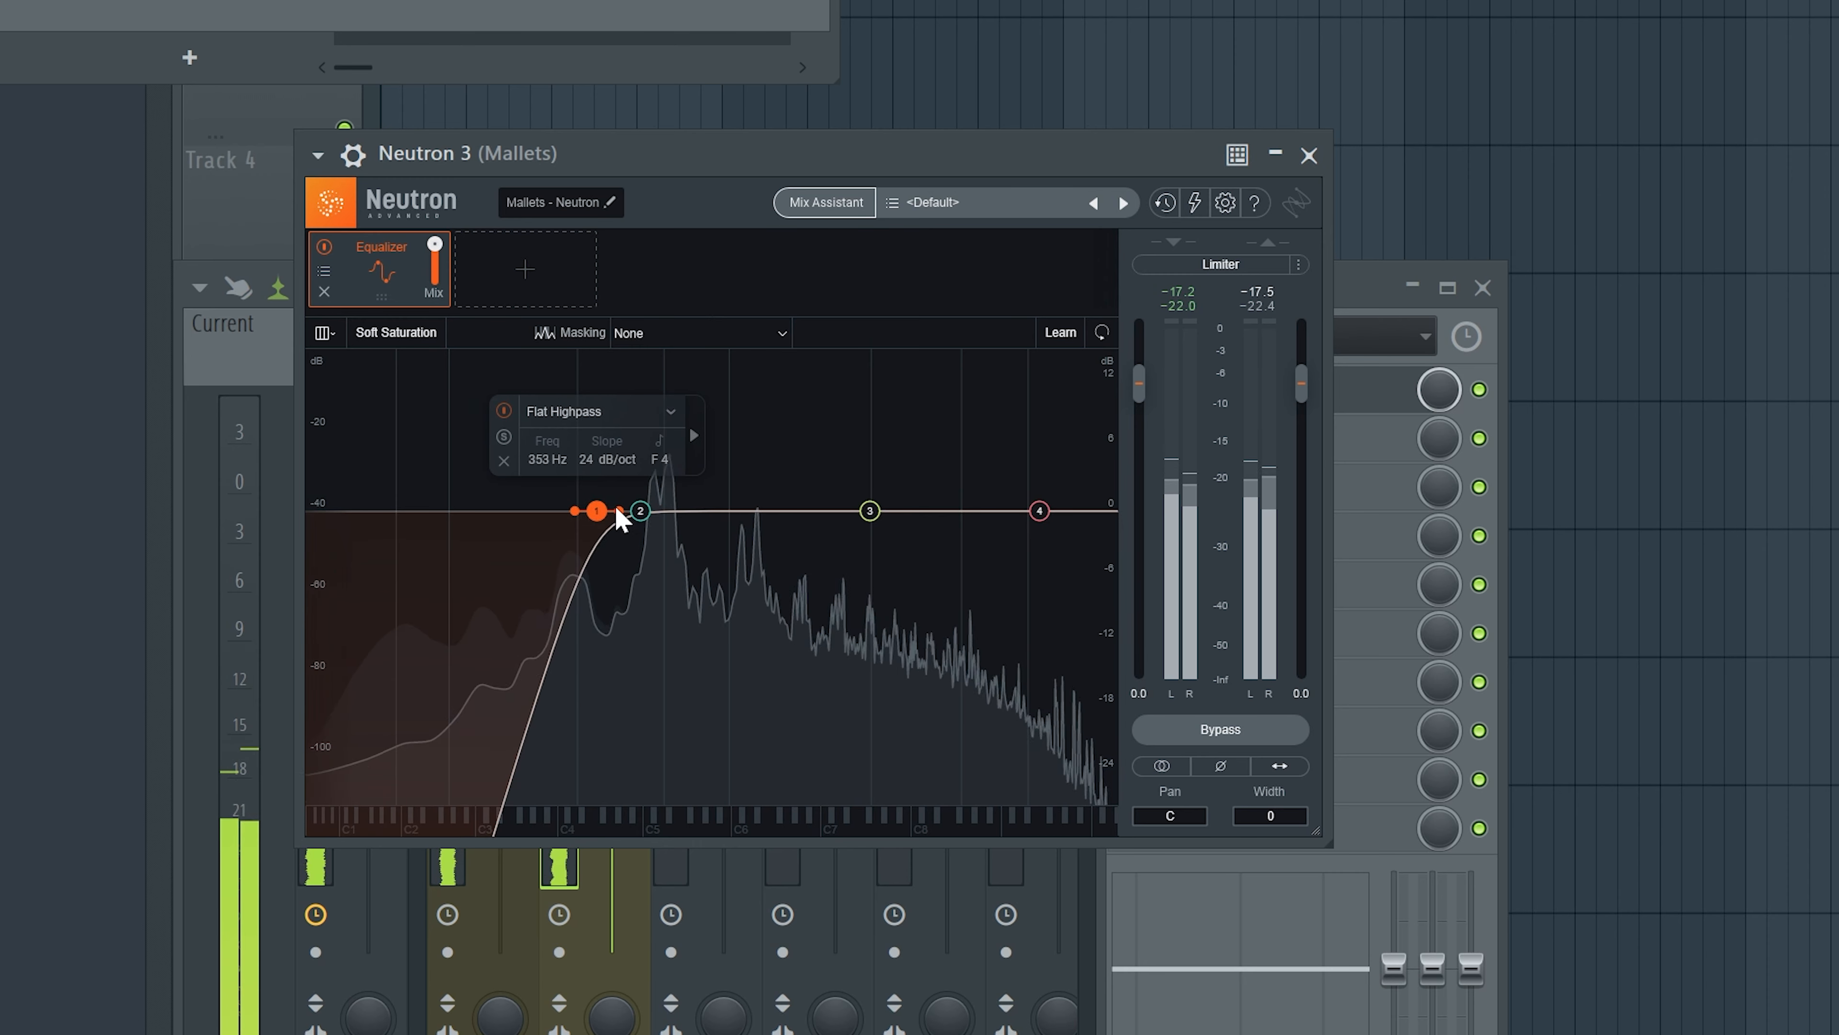
{"action": "left_click_drag", "start_coordinate": [1056, 521], "coordinate": [997, 615]}
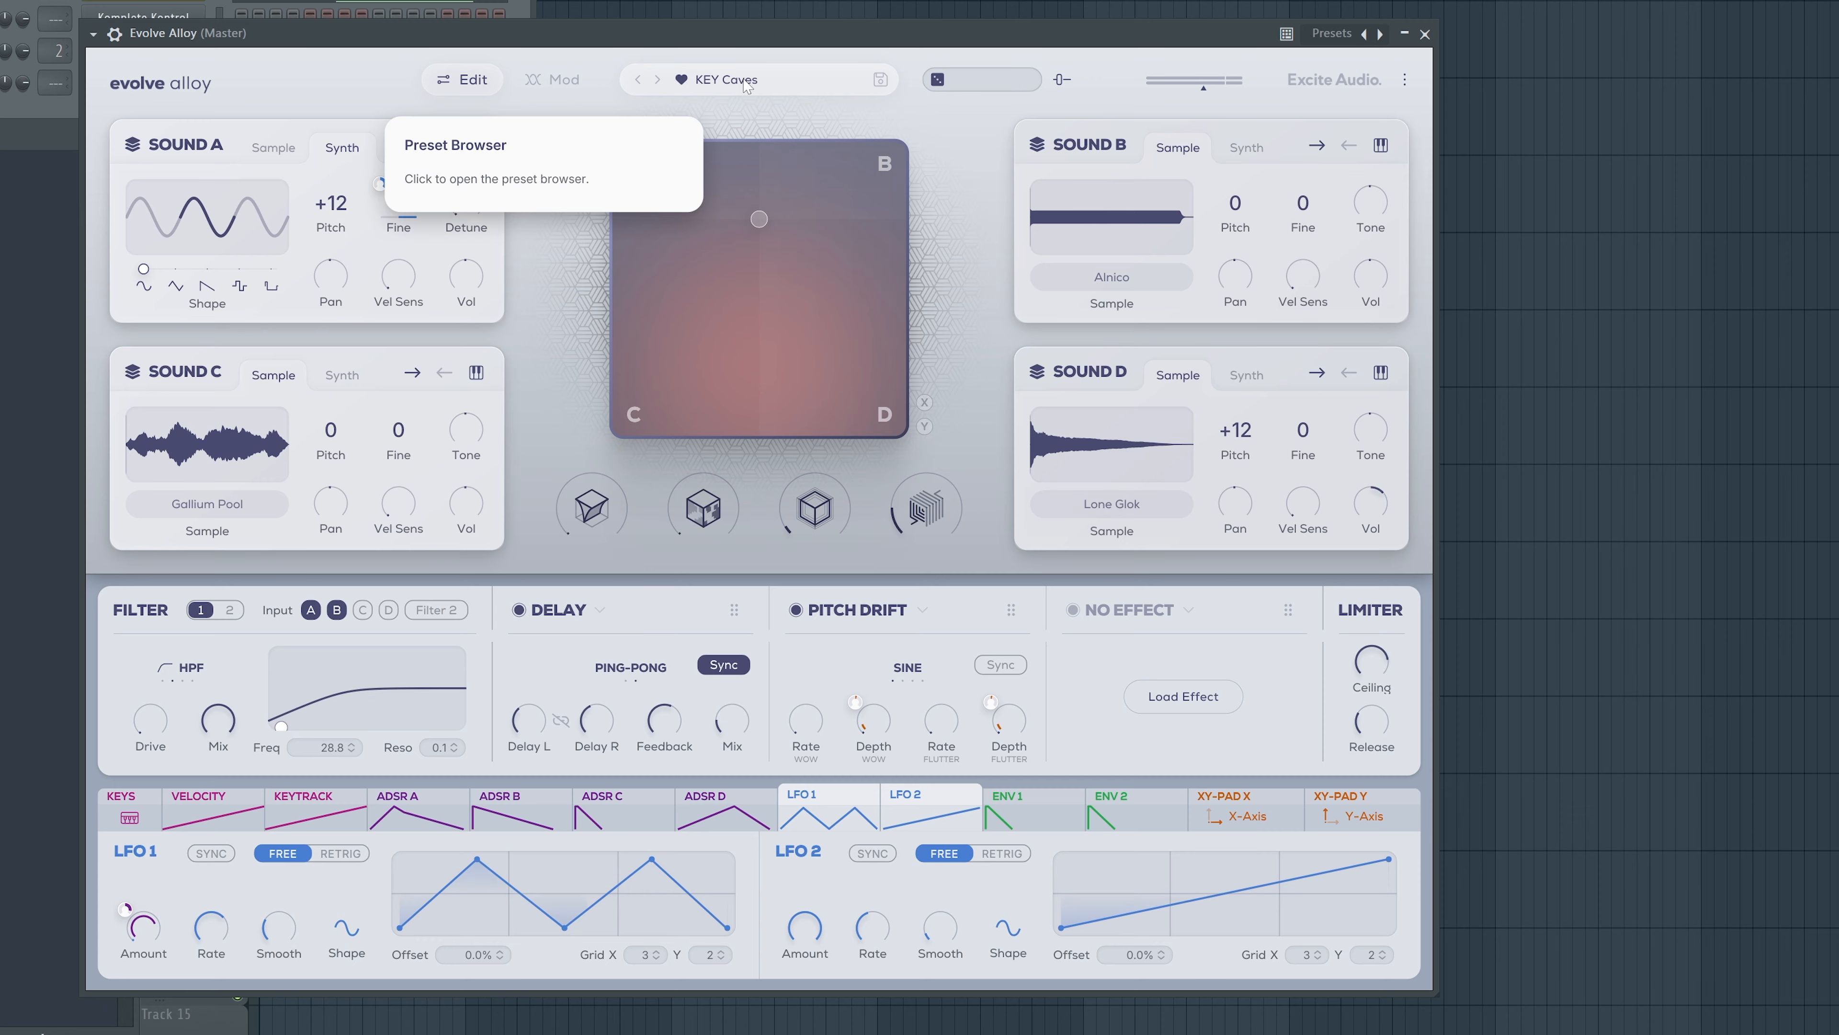
- Load a preset from the Bass category in Evolve Alloy and play the bassline notes
{"action": "left_click", "coordinate": [747, 85]}
{"action": "left_click", "coordinate": [579, 202]}
{"action": "left_click", "coordinate": [695, 234]}
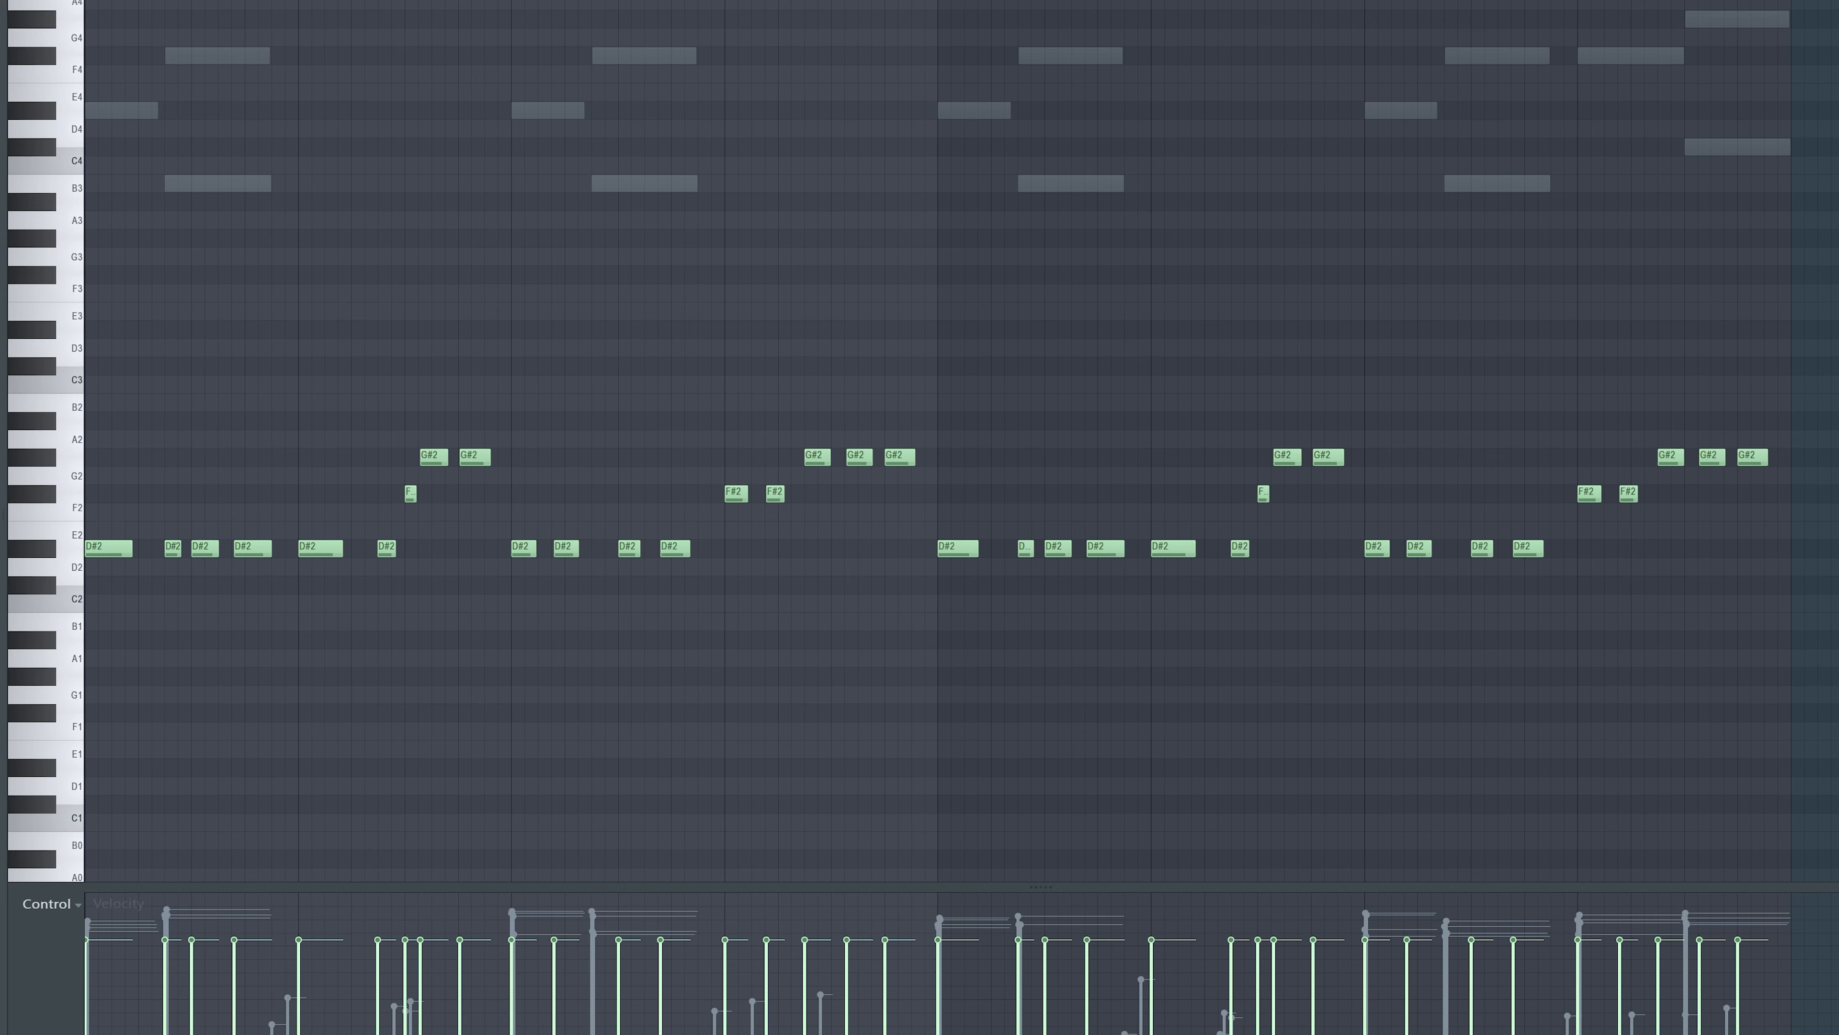
{"action": "key", "text": "space"}
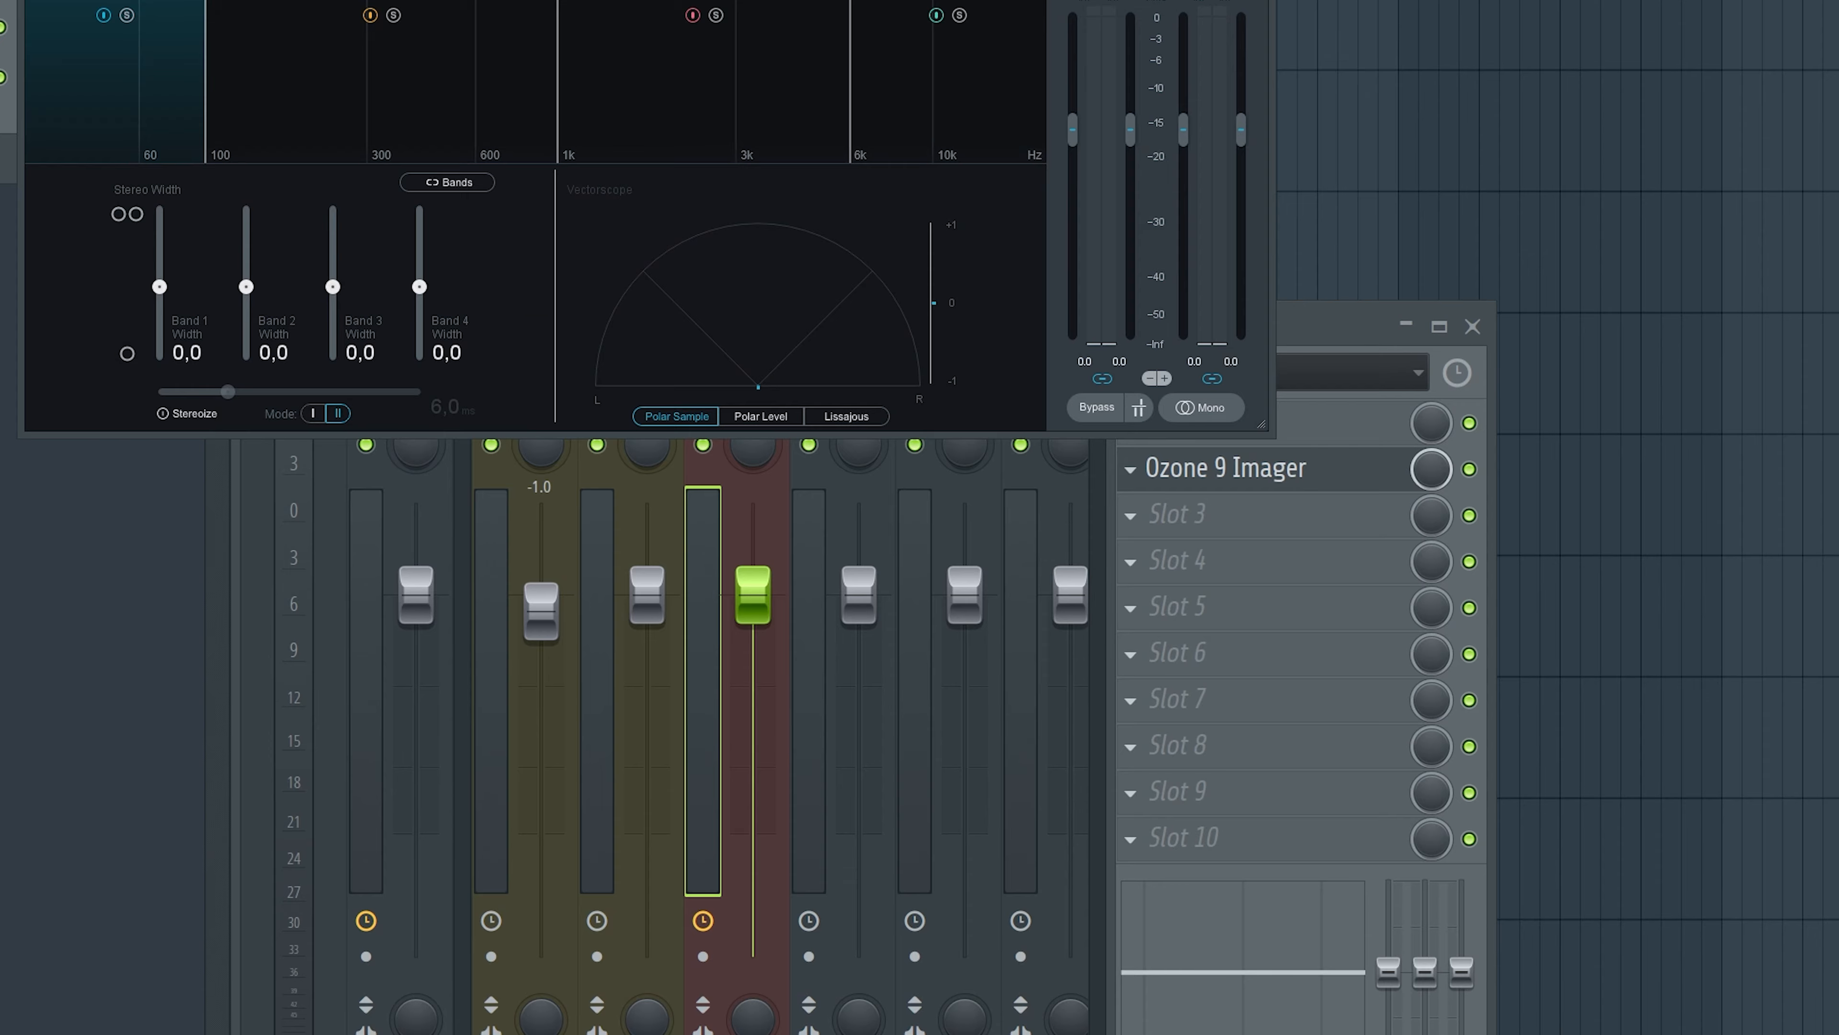
- During playback, narrow the Bassline's lowest Ozone 9 Imager band to mono and raise its crossover slightly above 100 Hz
{"action": "key", "text": "space"}
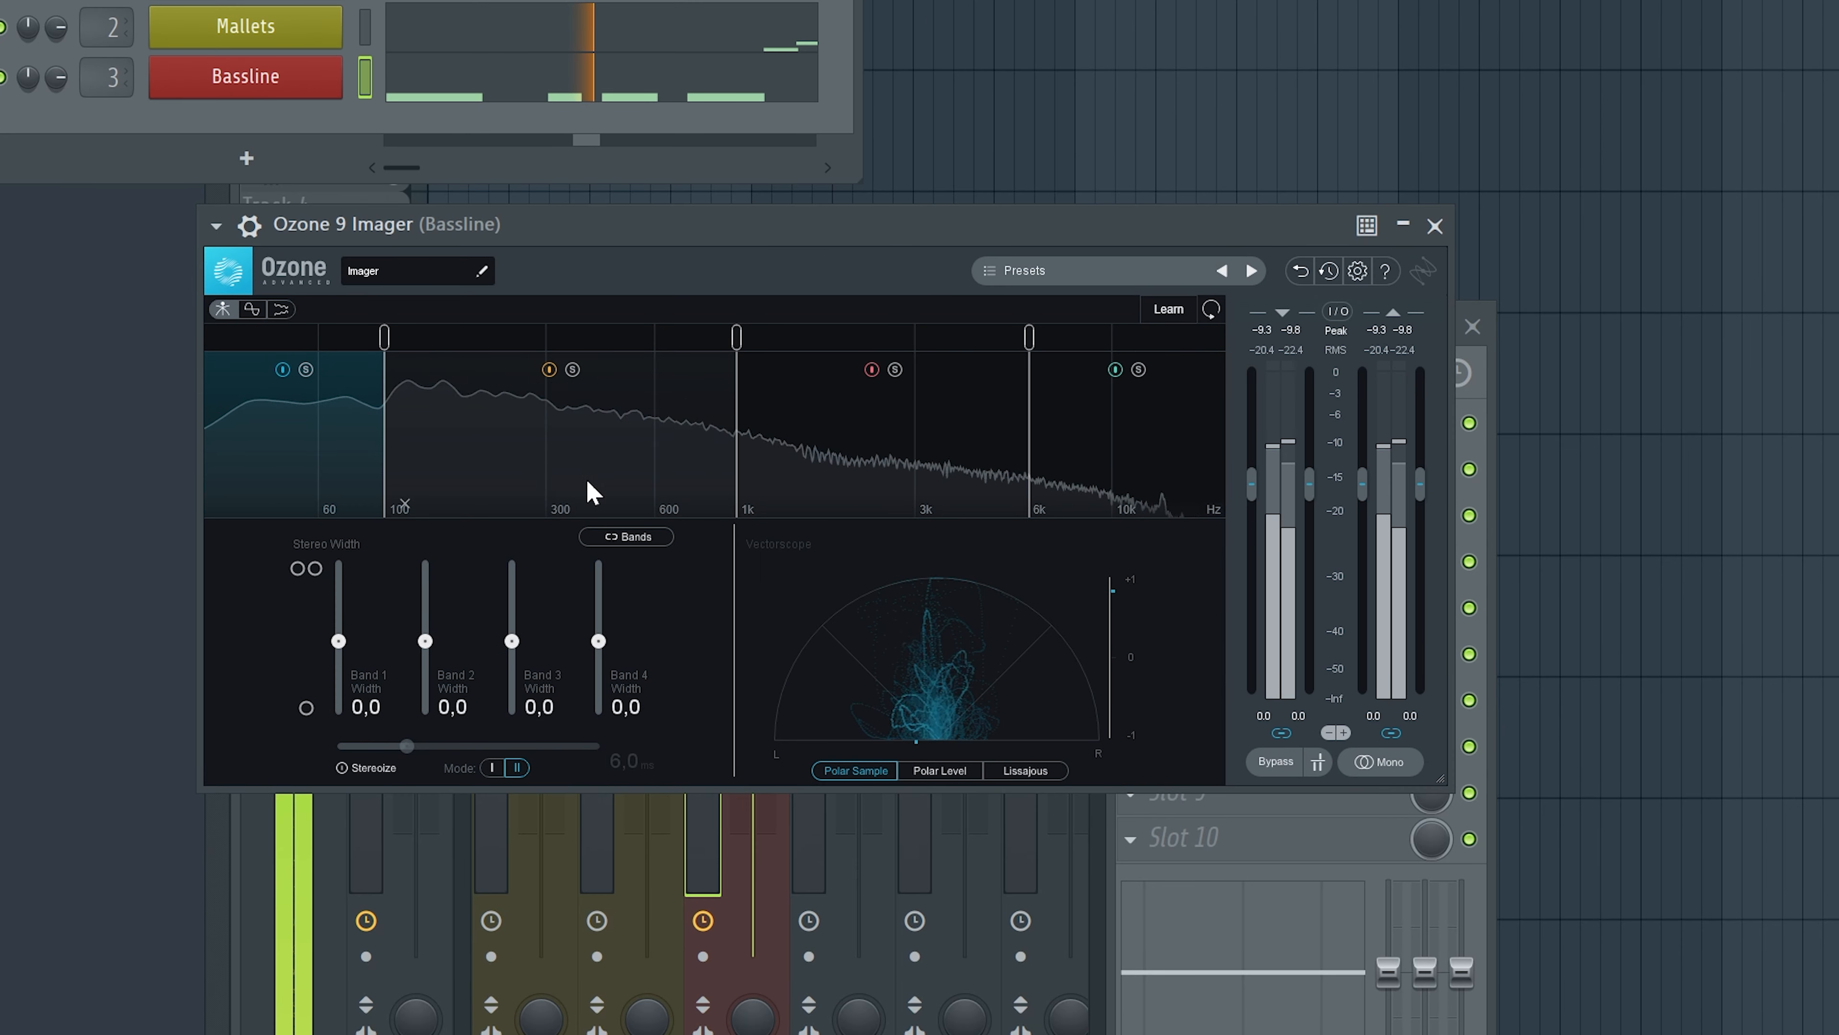
{"action": "left_click_drag", "start_coordinate": [338, 640], "coordinate": [338, 717]}
{"action": "left_click_drag", "start_coordinate": [383, 338], "coordinate": [432, 337]}
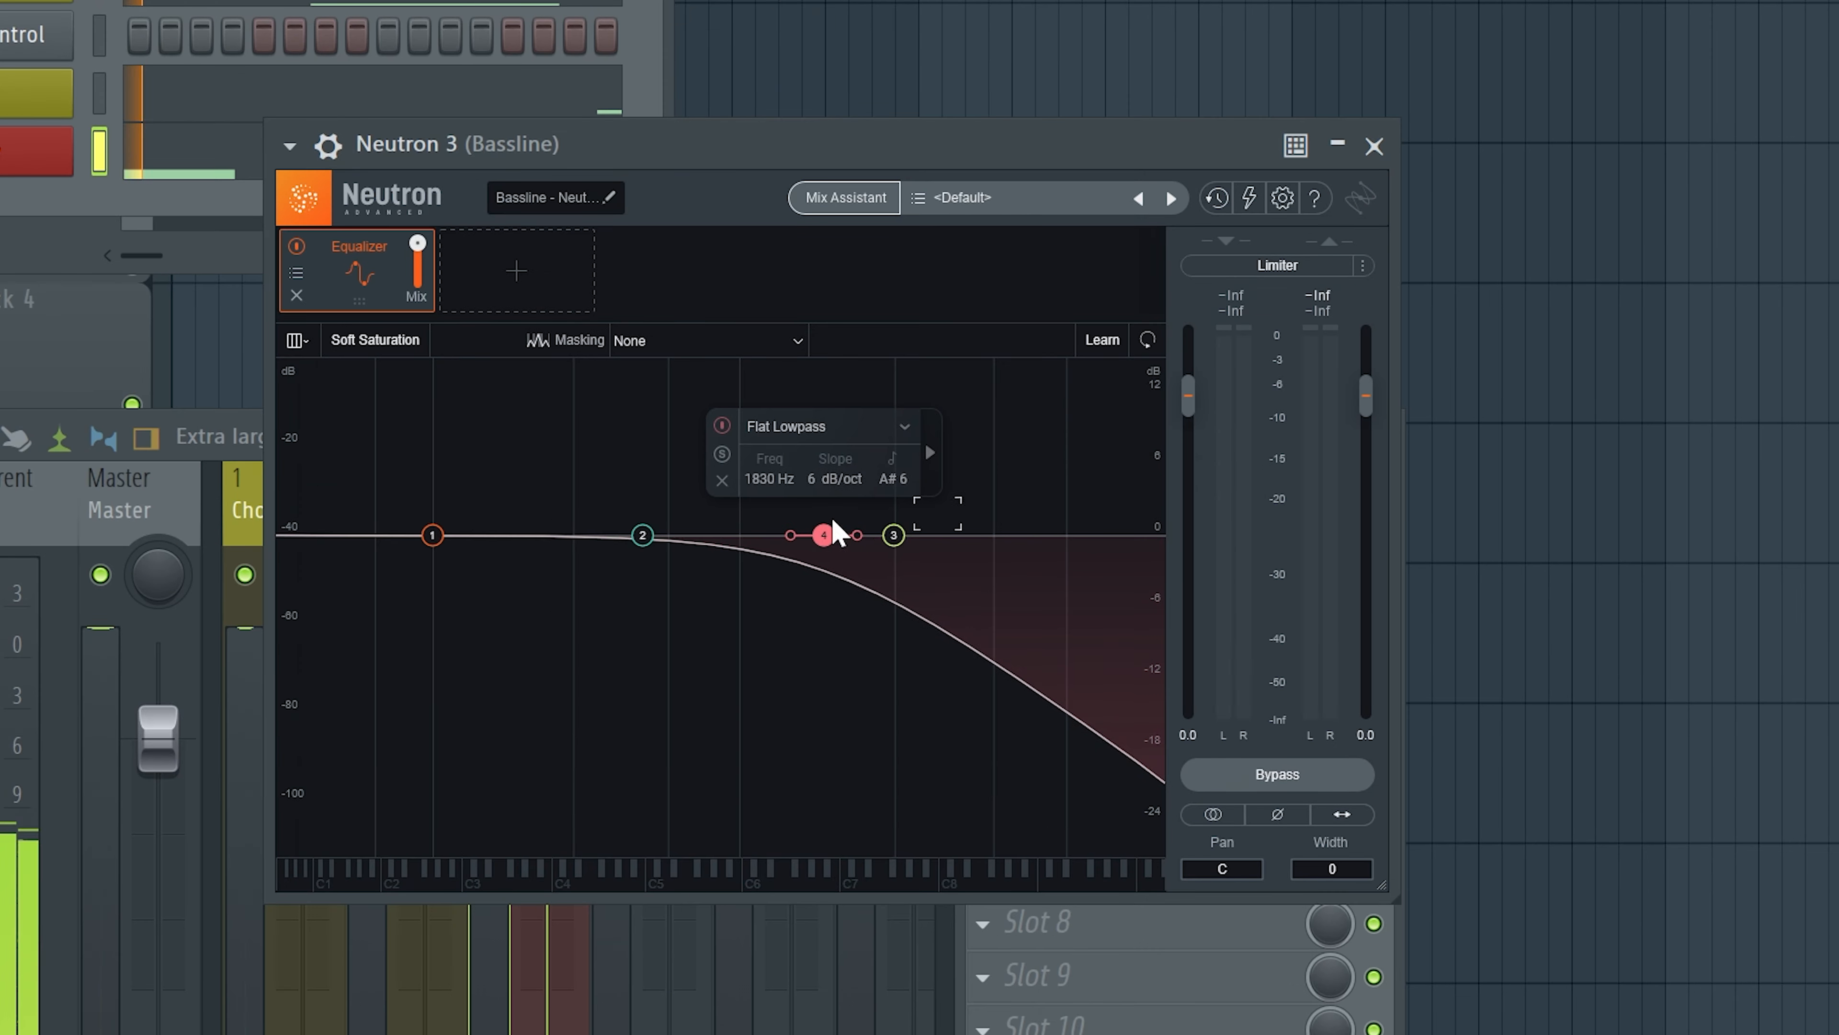
- Lower the Bassline's lowpass cutoff in Neutron 3 and fine-tune its low shelf gain in EQ SITRAL-295 with the visualizer shown
{"action": "left_click_drag", "start_coordinate": [844, 534], "coordinate": [716, 516]}
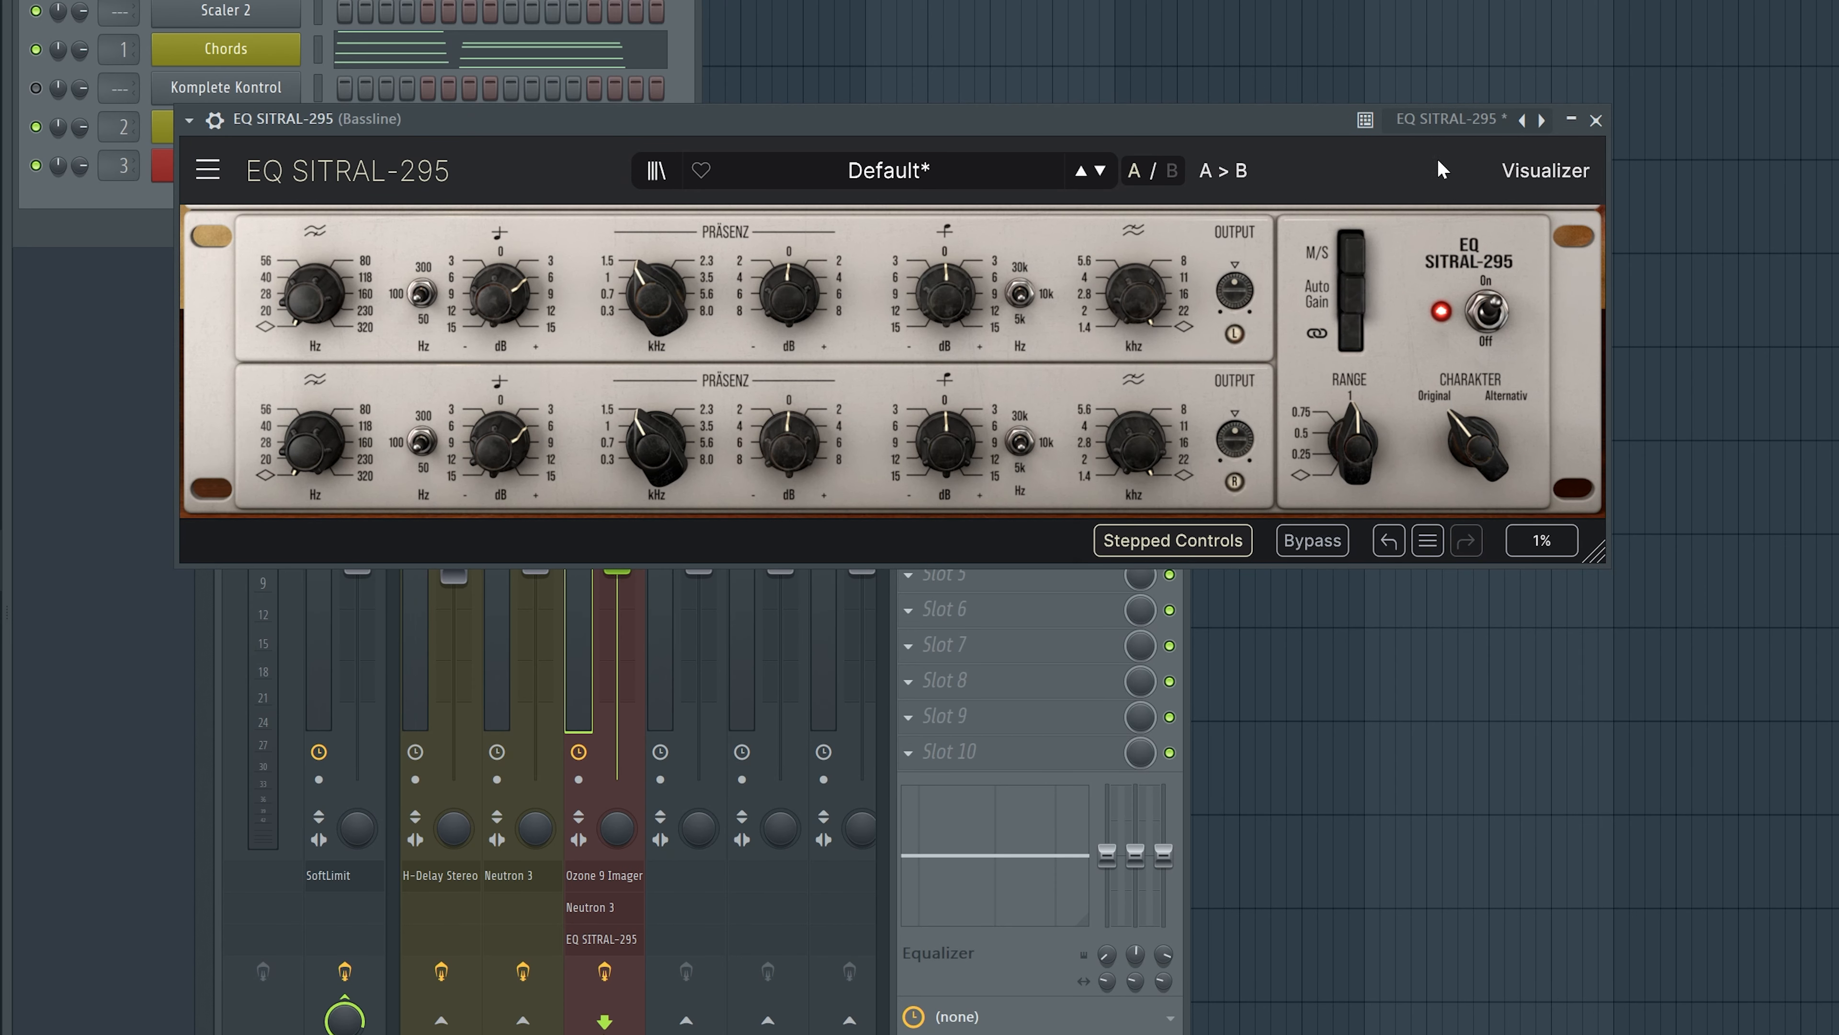
{"action": "left_click", "coordinate": [1545, 170]}
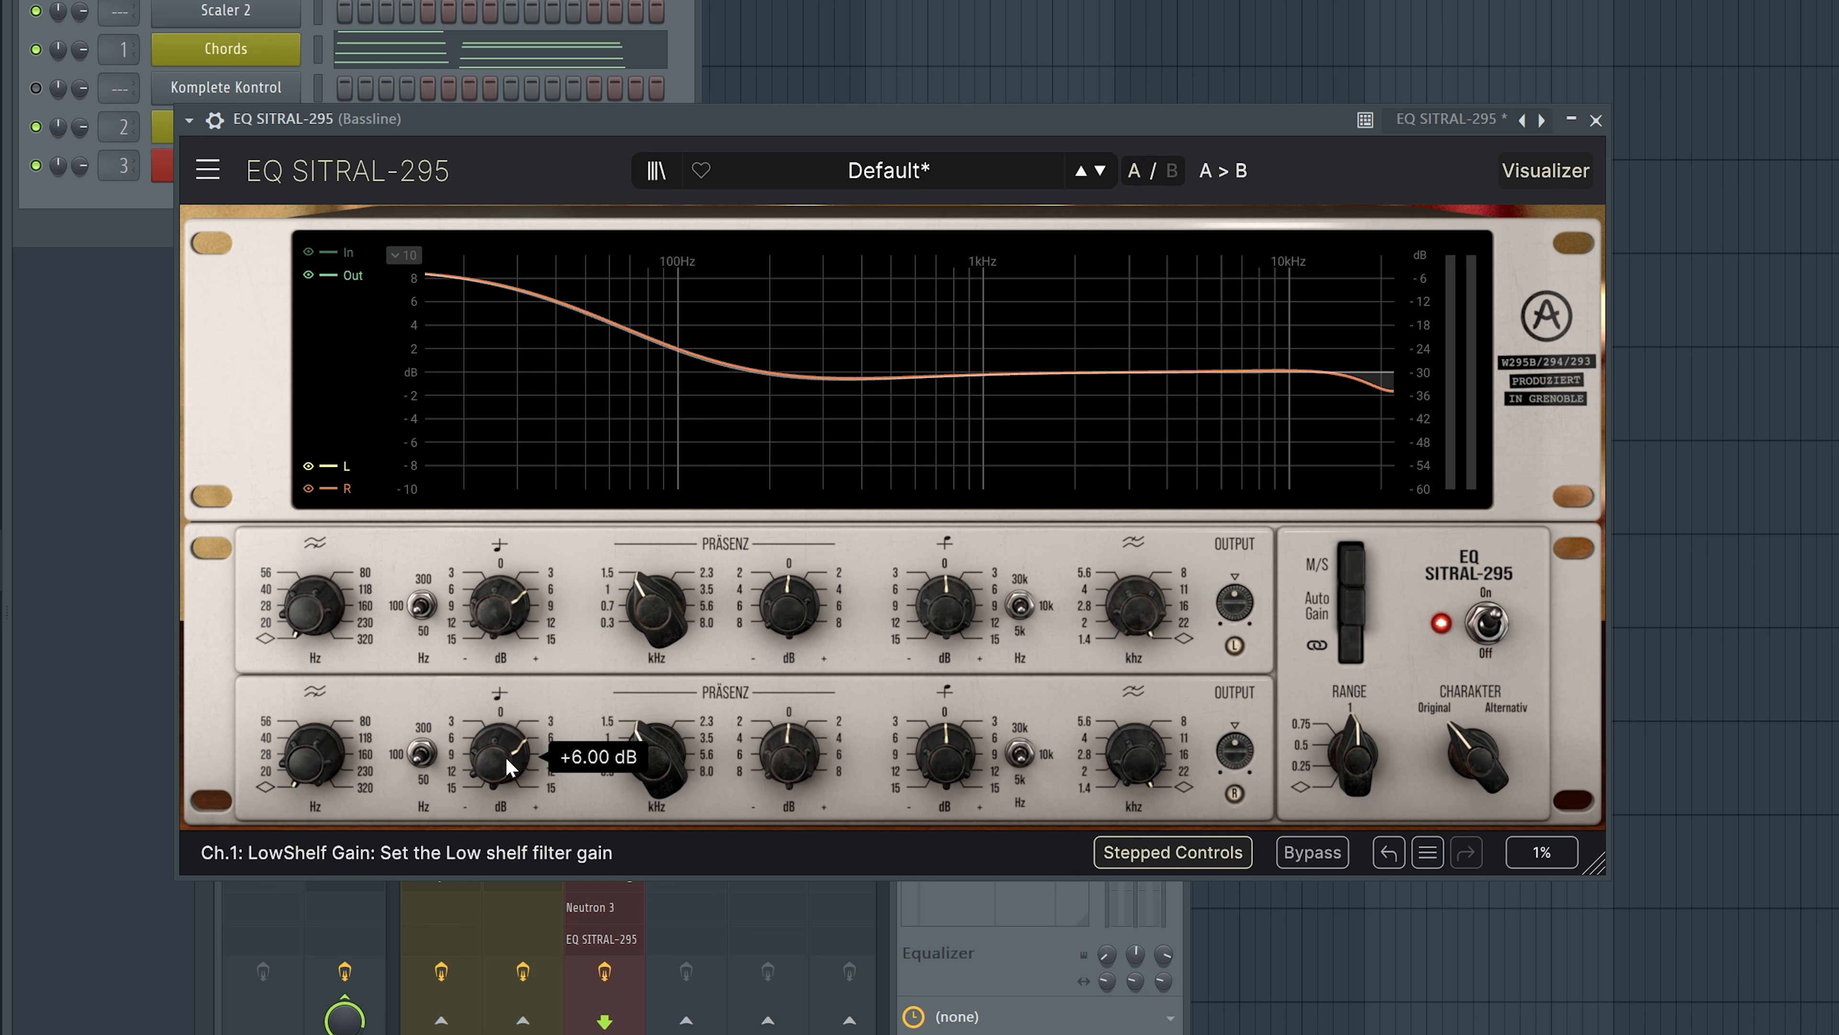
{"action": "key", "text": "space"}
{"action": "mouse_move", "coordinate": [512, 758]}
{"action": "left_mouse_down"}
{"action": "mouse_move", "coordinate": [512, 703]}
{"action": "mouse_move", "coordinate": [513, 757]}
{"action": "left_mouse_up"}
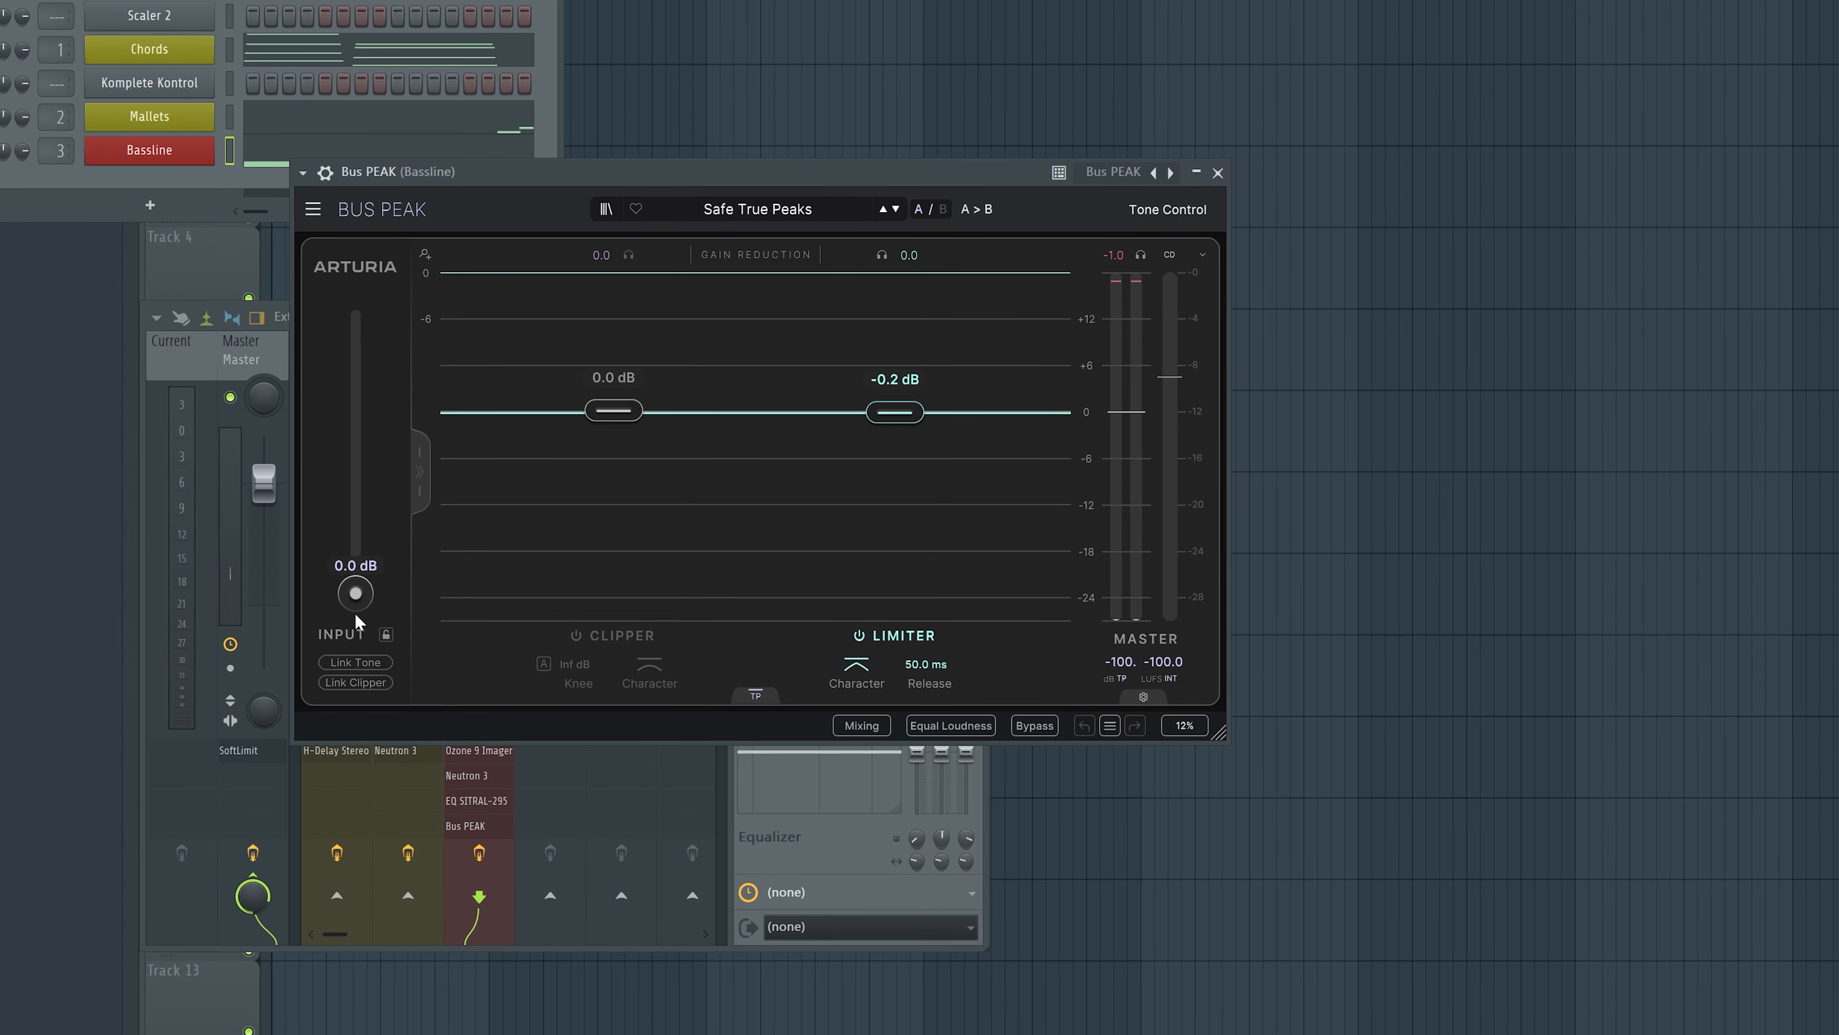
- Adjust the input gain of the Bus PEAK limiter on the Bassline track
{"action": "left_click_drag", "start_coordinate": [355, 569], "coordinate": [355, 567]}
{"action": "left_click_drag", "start_coordinate": [559, 175], "coordinate": [749, 194]}
{"action": "left_click_drag", "start_coordinate": [549, 588], "coordinate": [549, 591]}
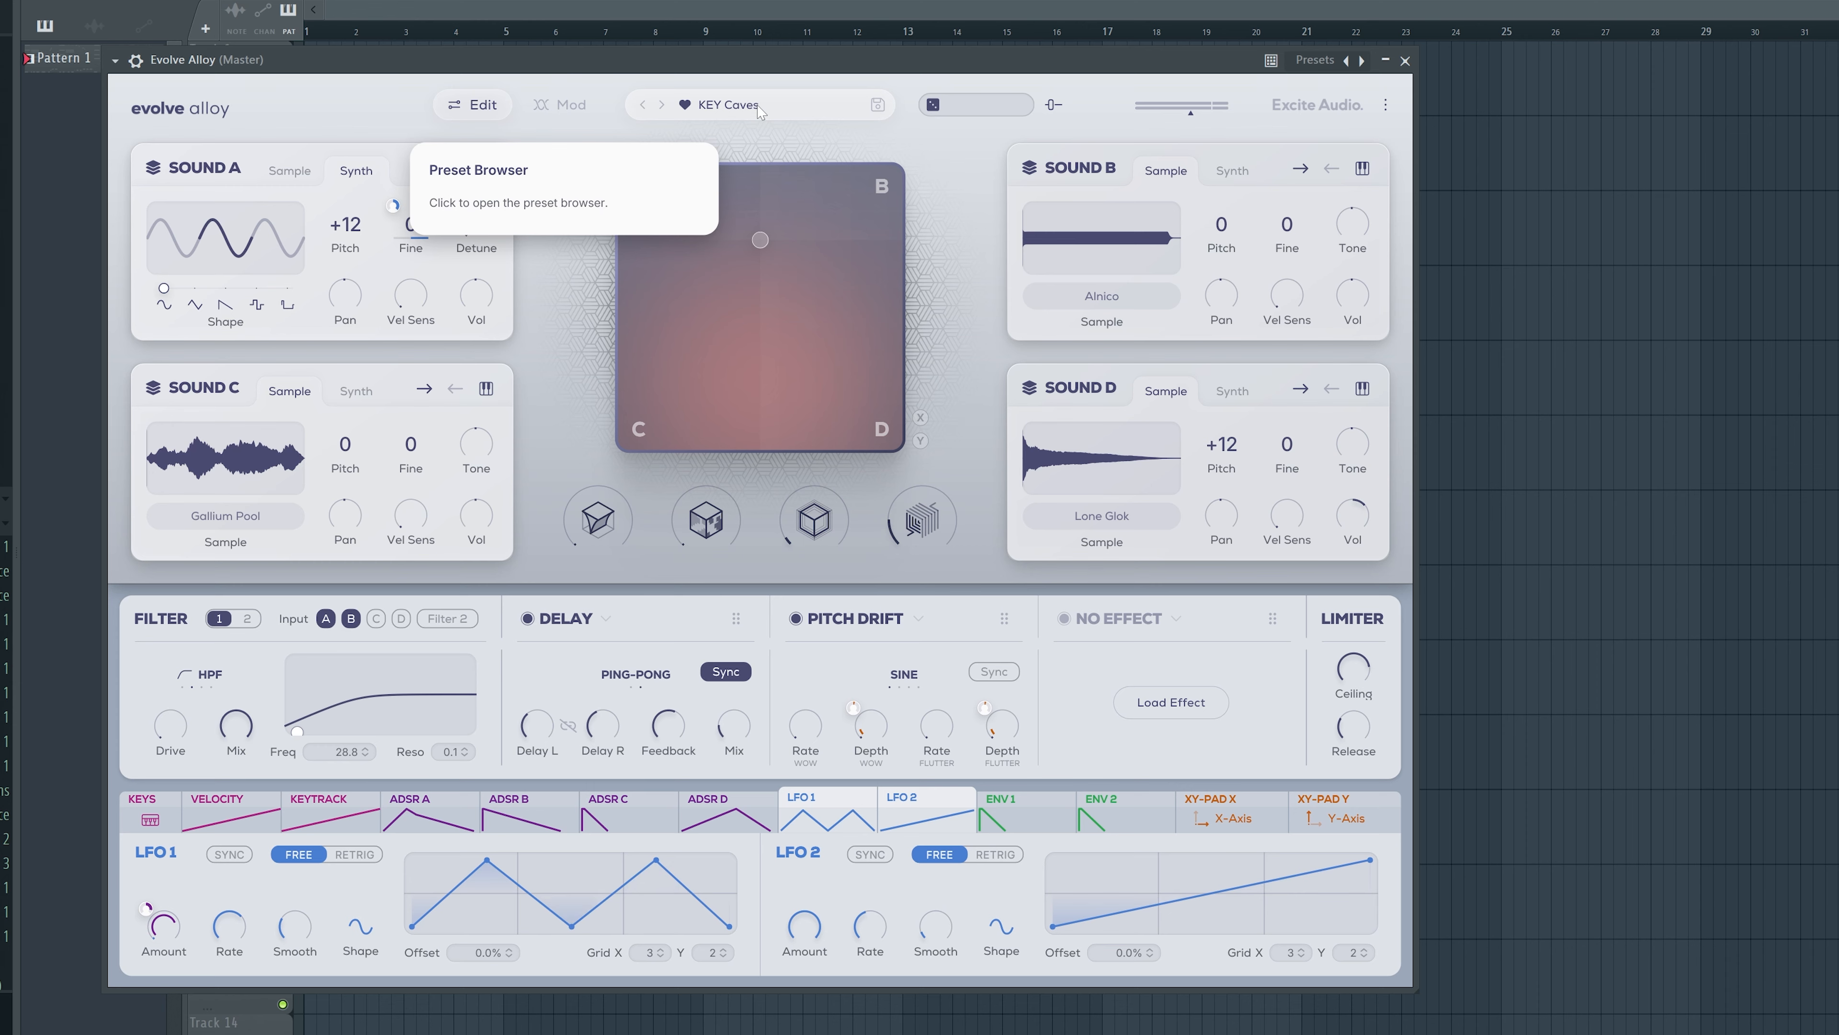
- Load the PAD Ocean Floor preset from the Pad category in Evolve Alloy's preset browser
{"action": "left_click", "coordinate": [758, 106]}
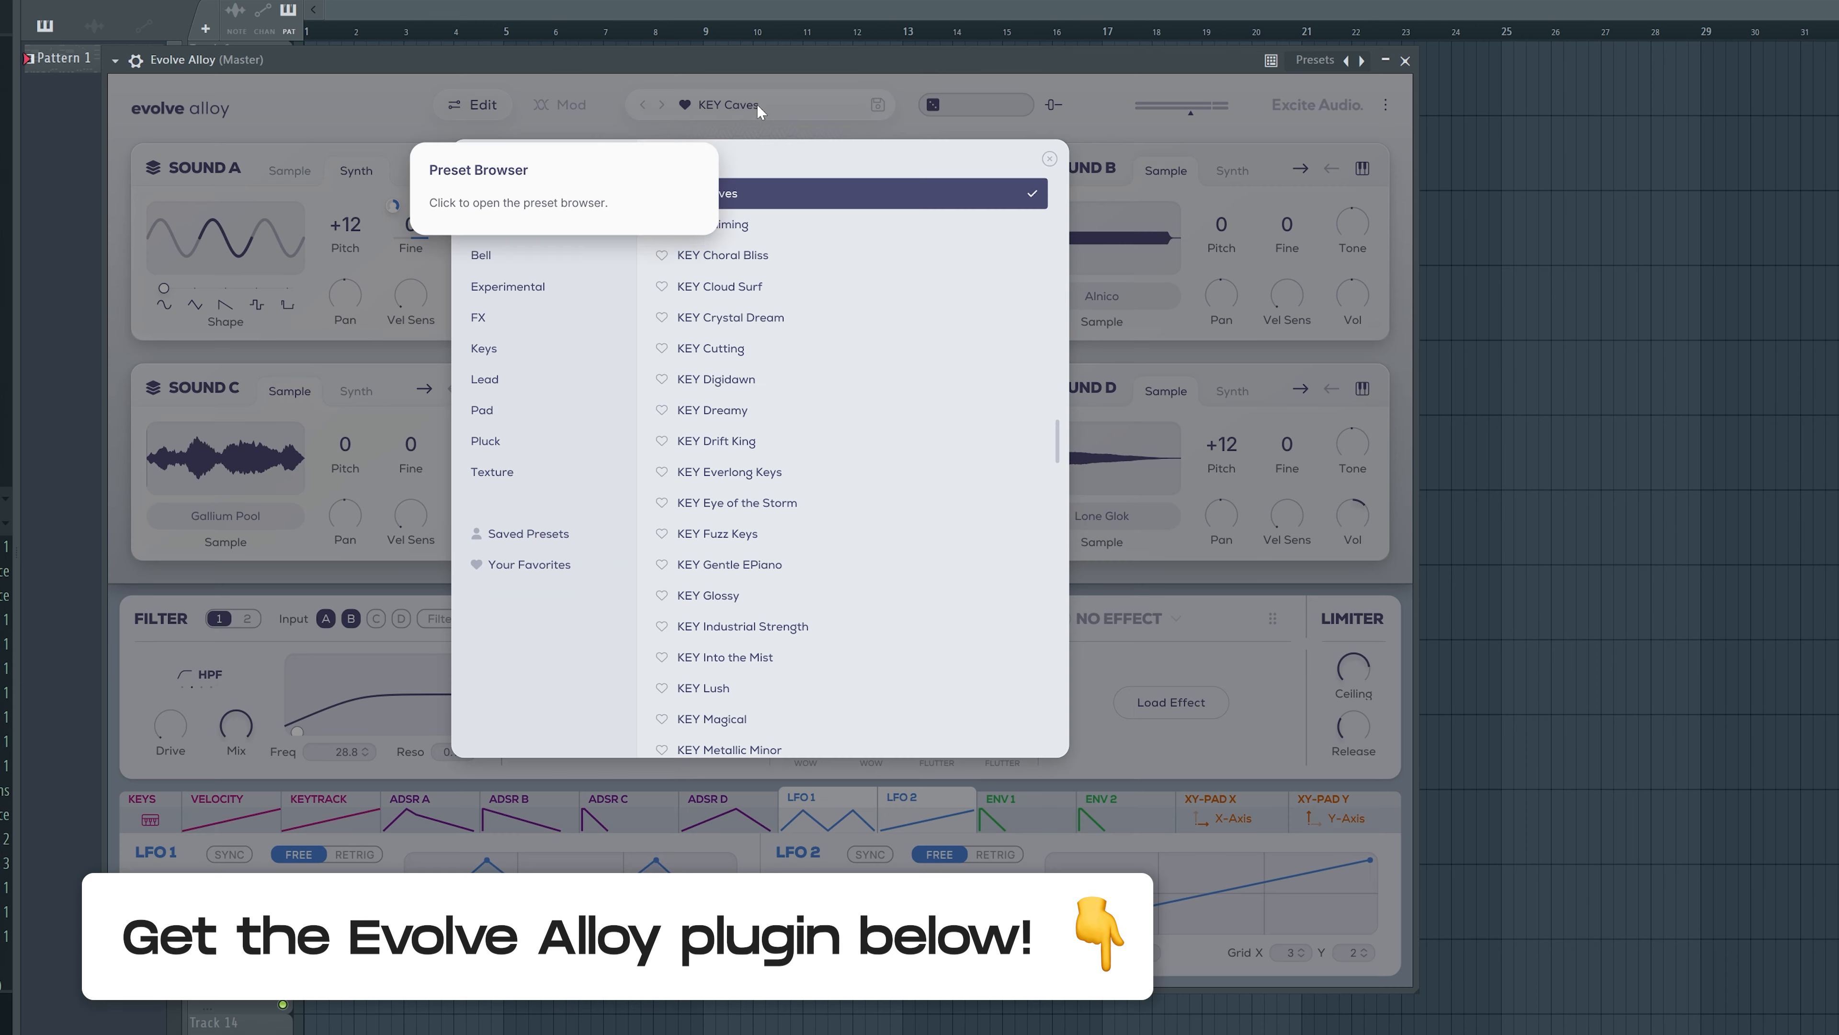
{"action": "left_click", "coordinate": [529, 377]}
{"action": "left_click", "coordinate": [528, 420]}
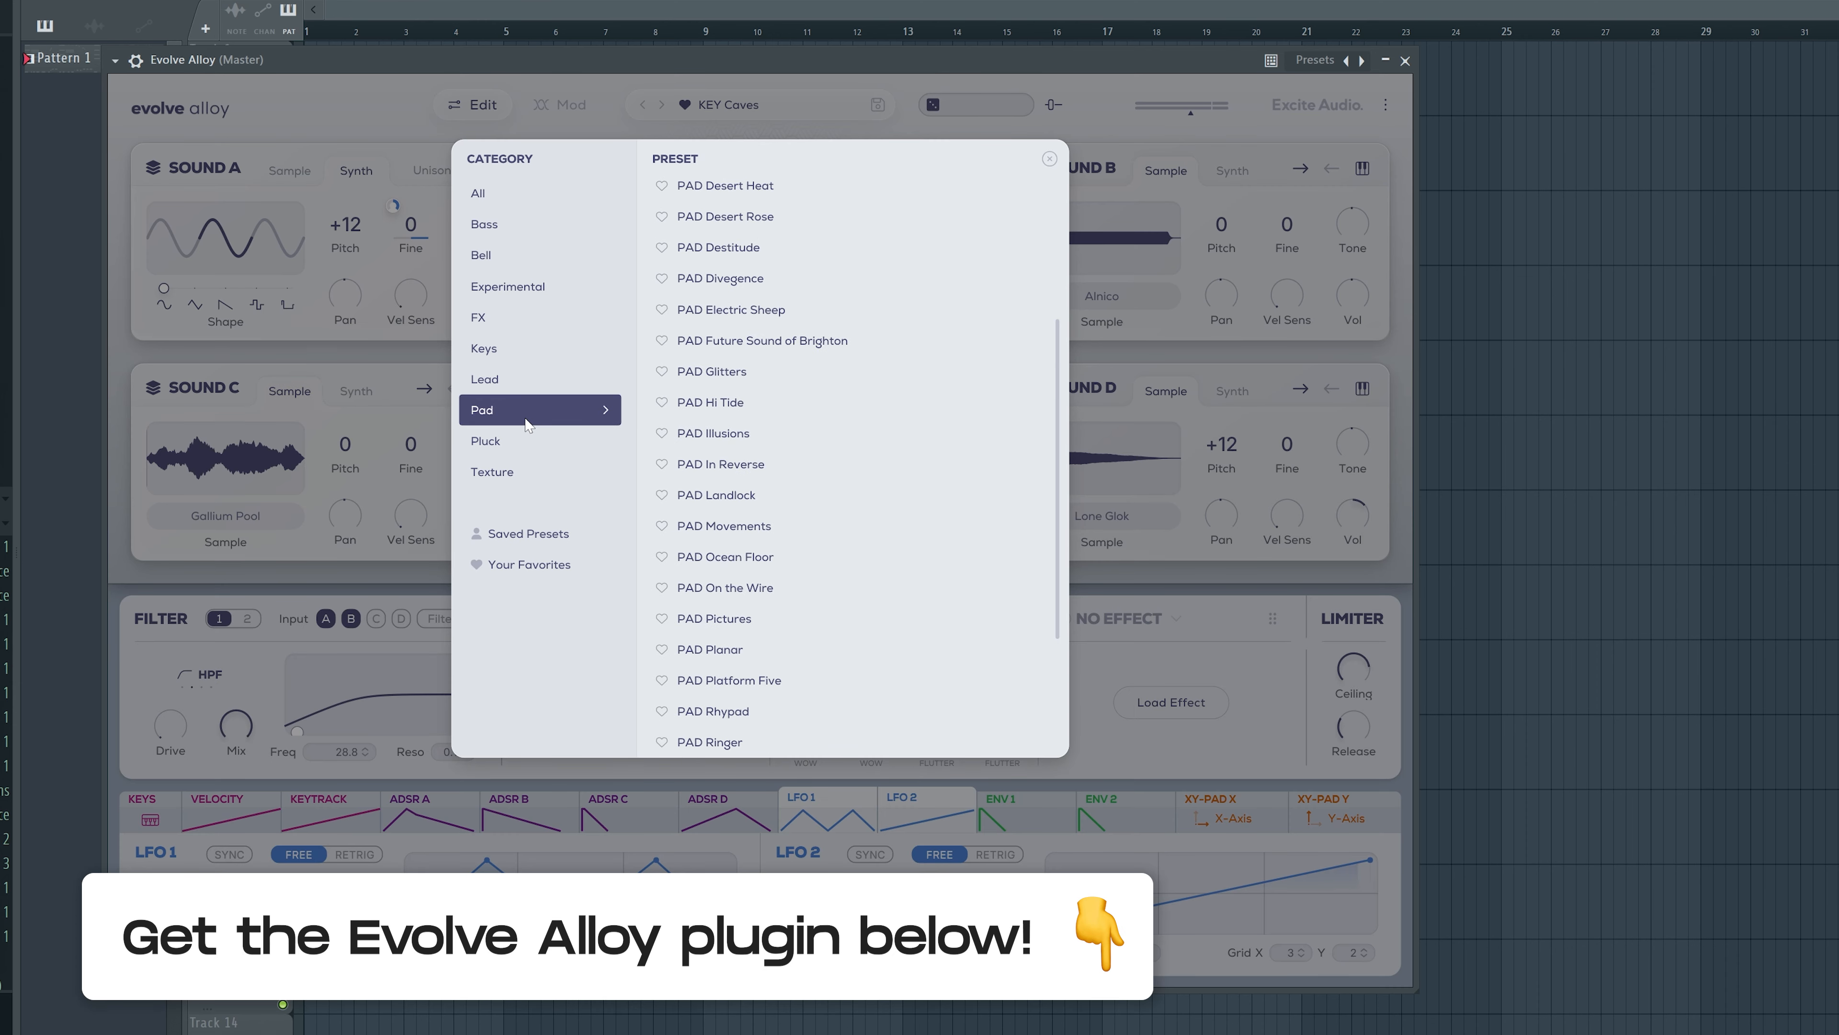
{"action": "left_click", "coordinate": [735, 190]}
{"action": "left_click", "coordinate": [733, 558]}
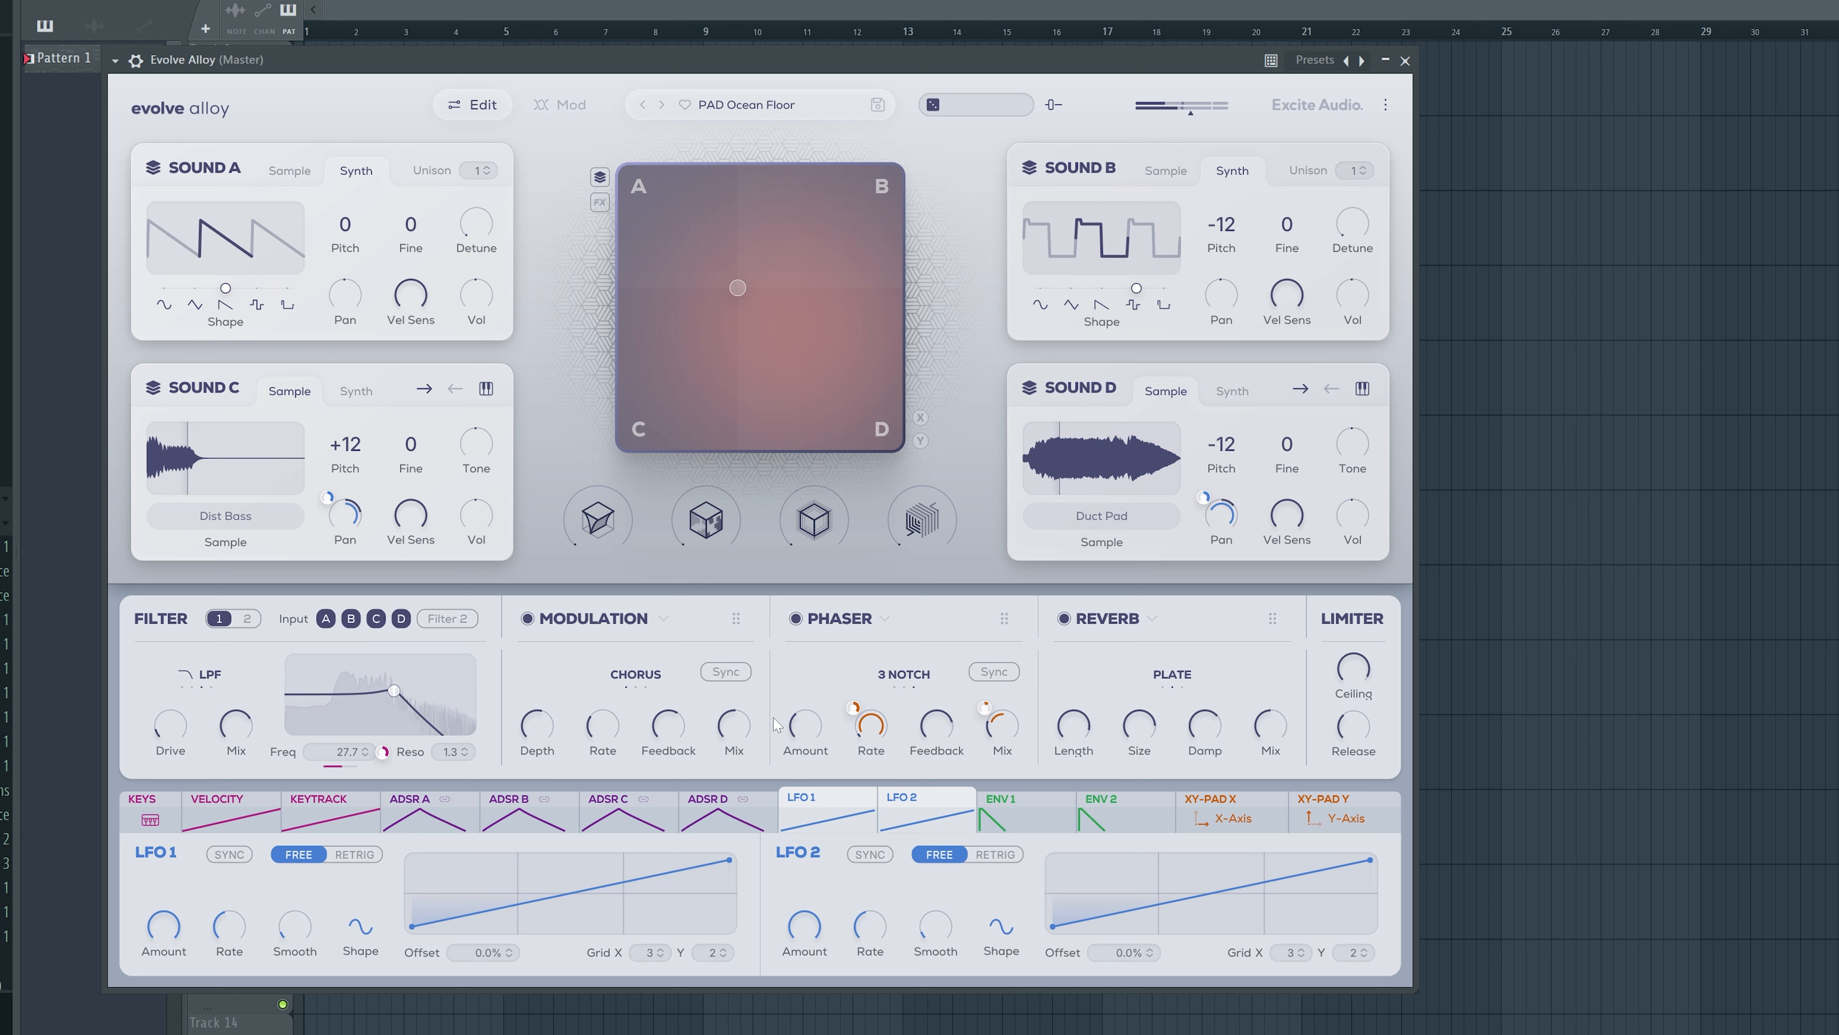
- Change LFO 2's shape to Exp and raise the fourth macro knob below the XY pad
{"action": "left_click", "coordinate": [1000, 932]}
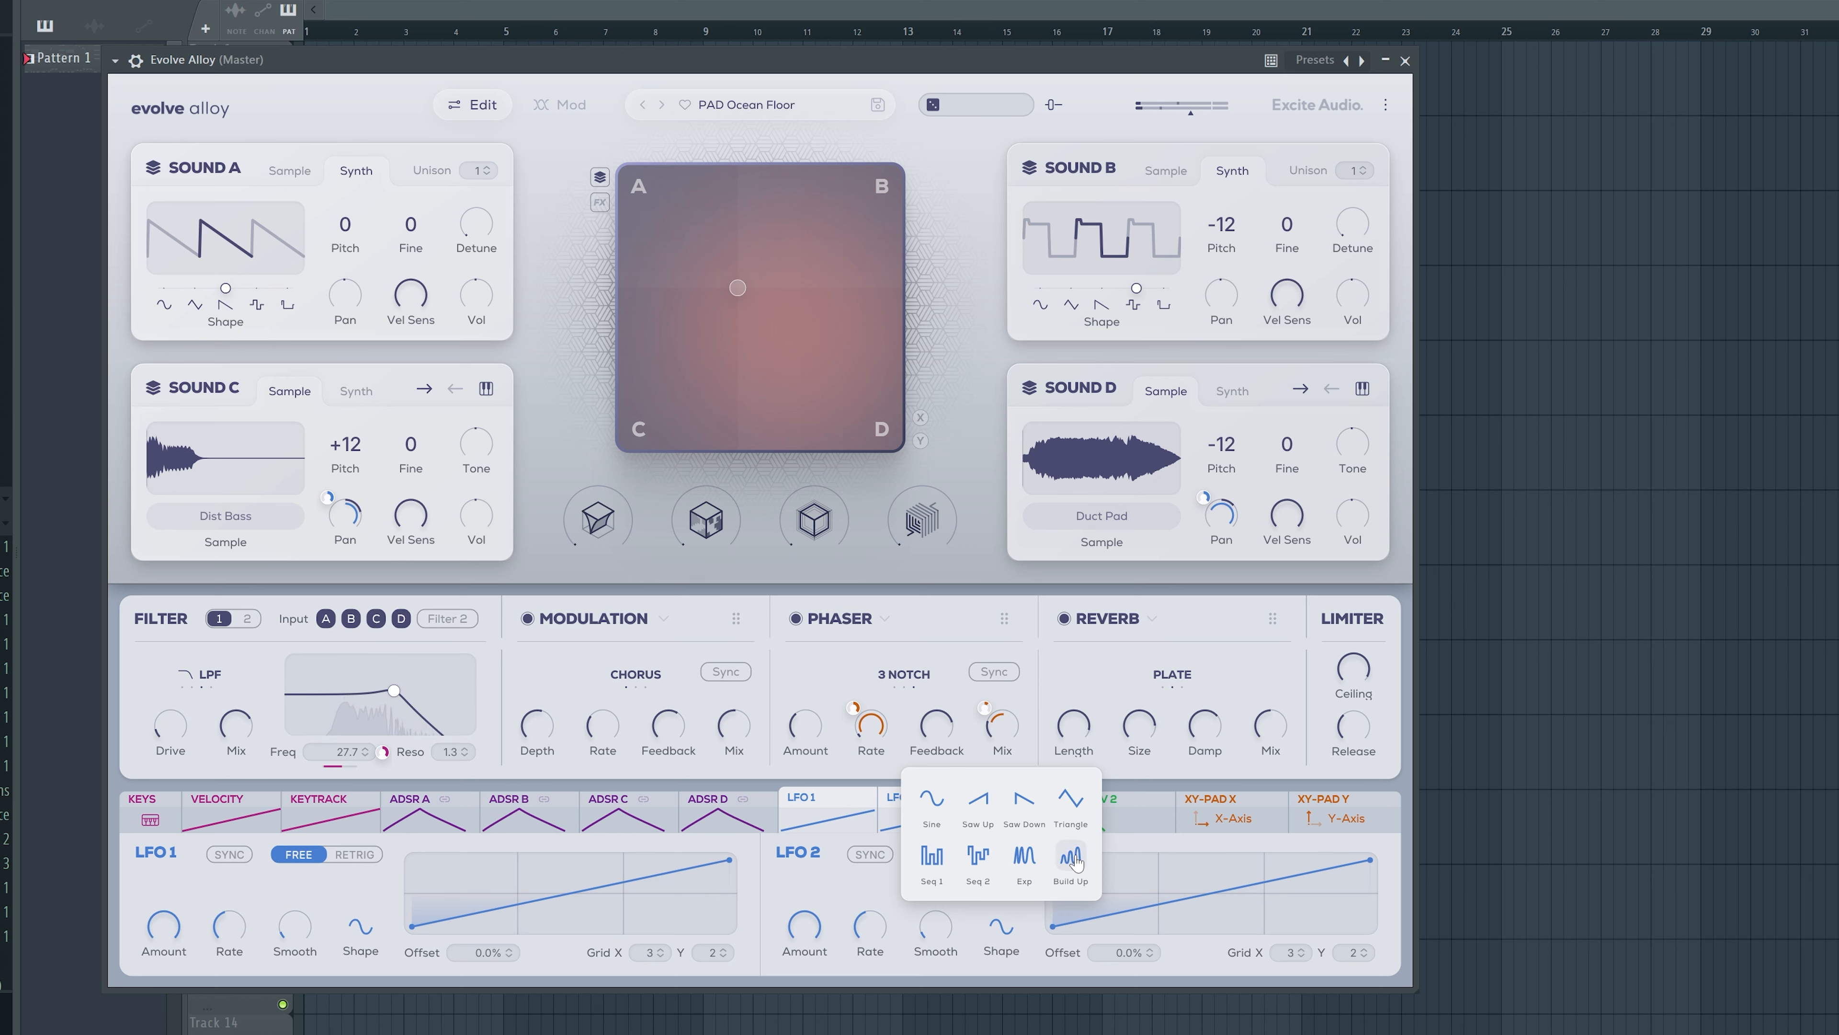
{"action": "left_click", "coordinate": [1024, 869]}
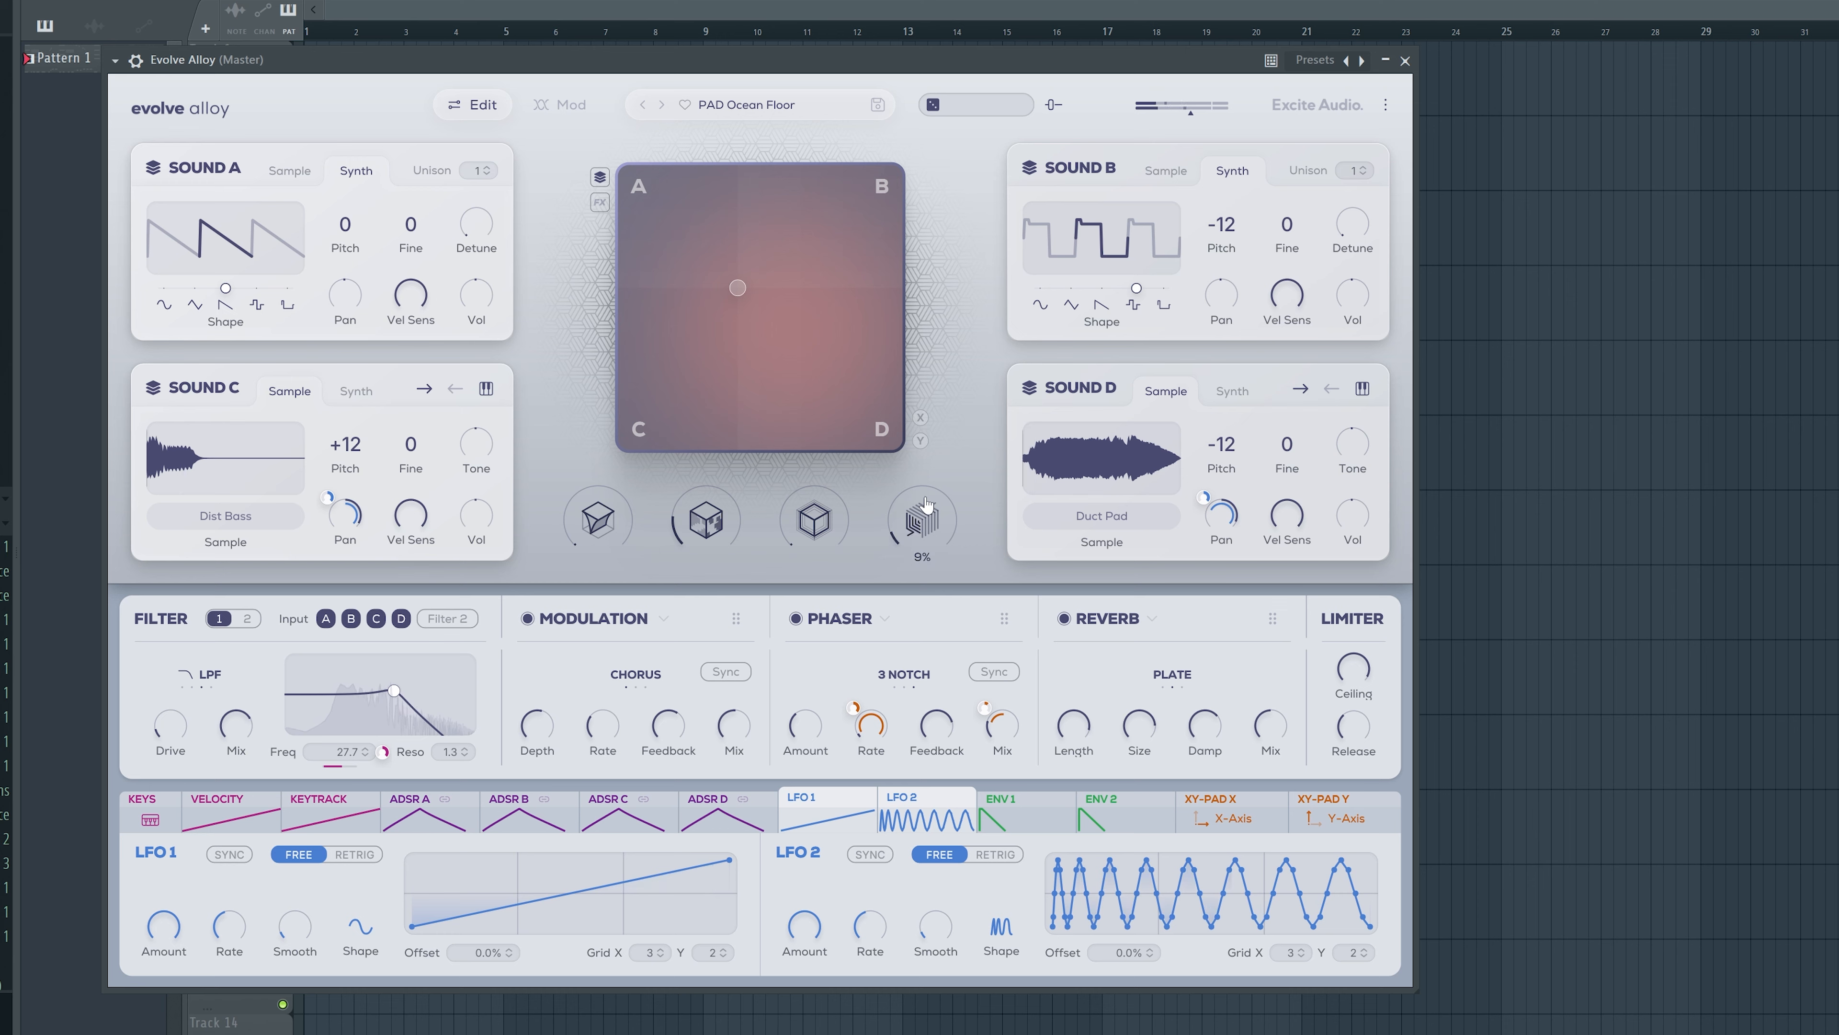
{"action": "scroll", "coordinate": [255, 743], "scroll_direction": "up", "scroll_amount": 4}
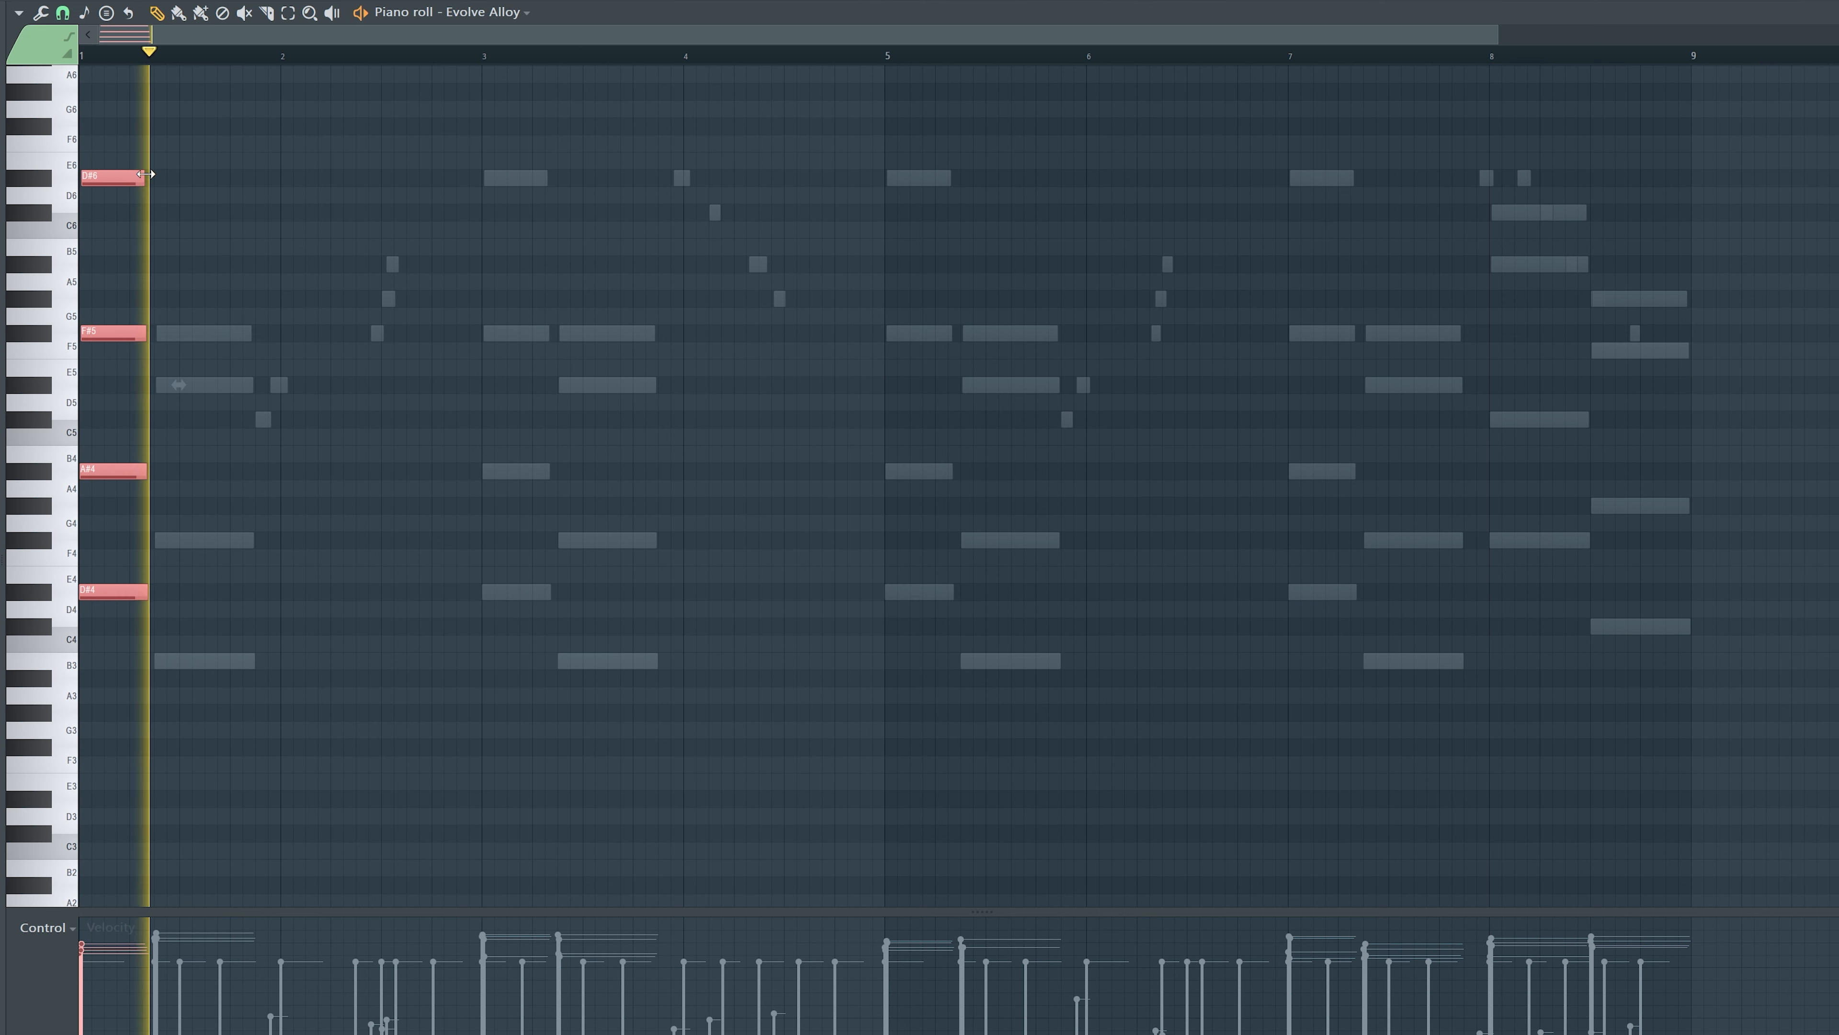
- Lengthen the first pad chord to just before bar 3 and the second chord to just before bar 5
{"action": "left_click_drag", "start_coordinate": [144, 175], "coordinate": [474, 167]}
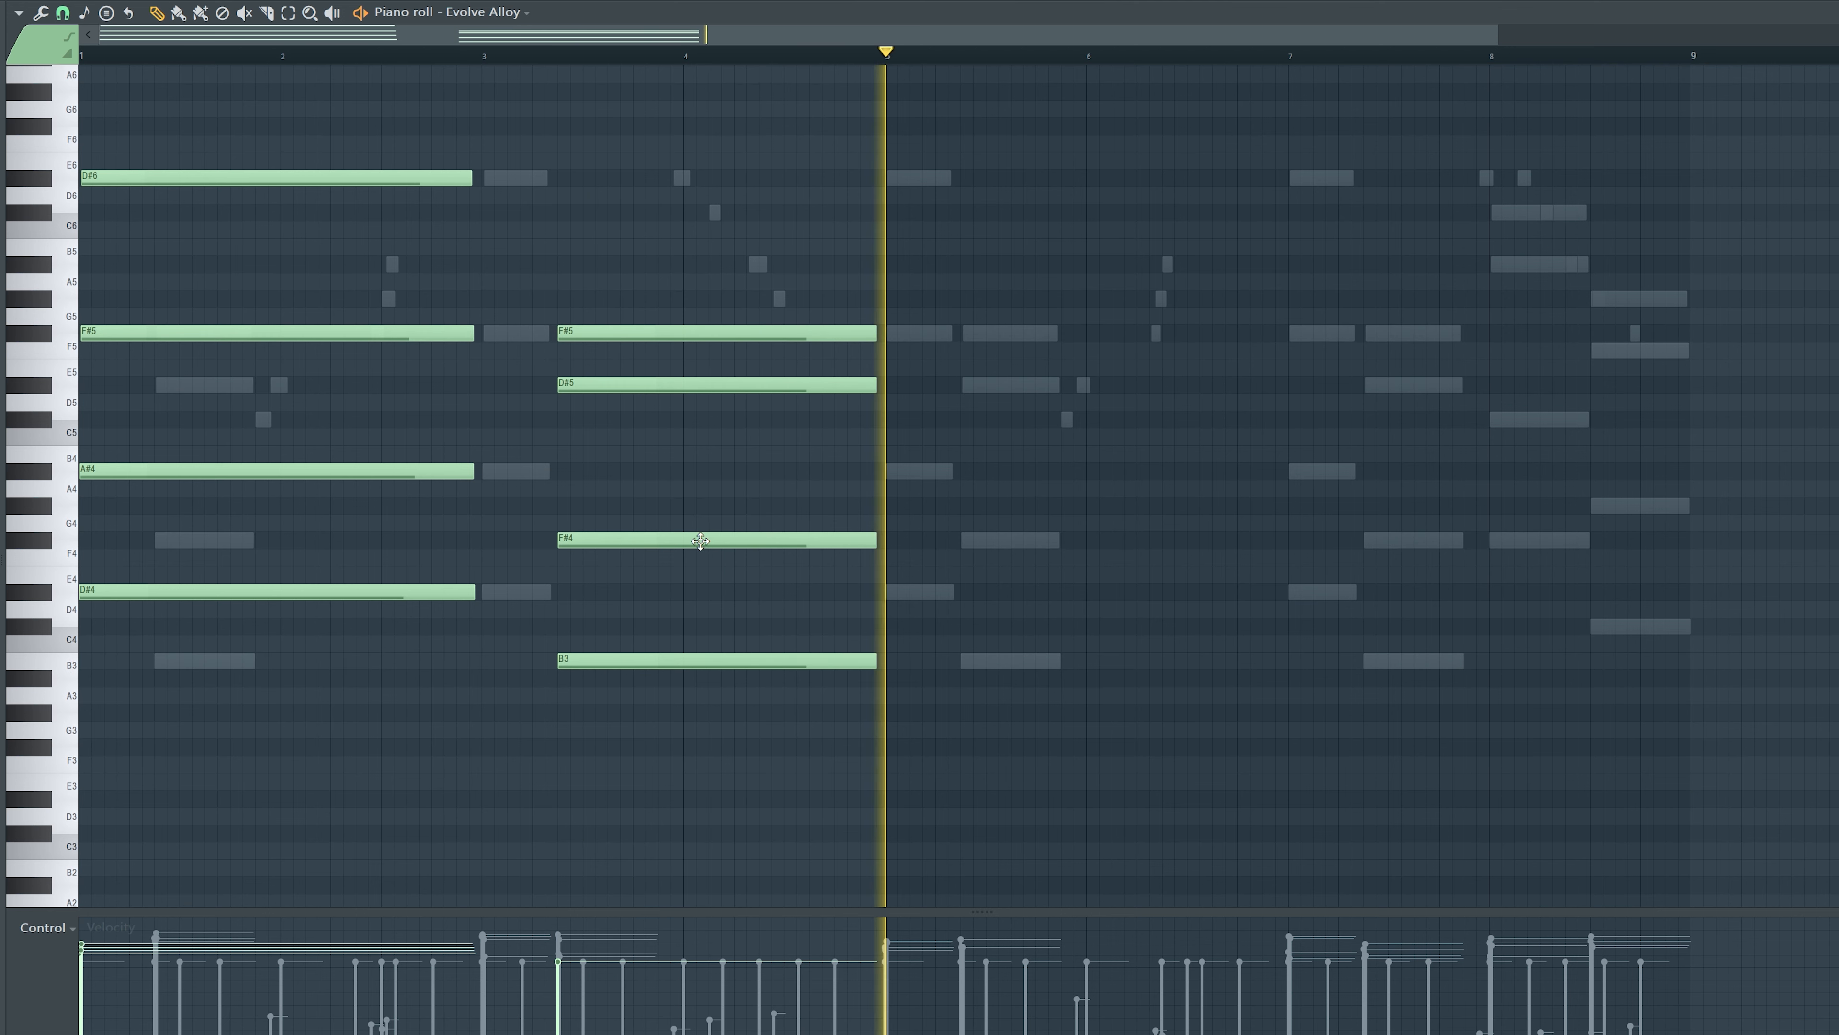
{"action": "key", "text": "space"}
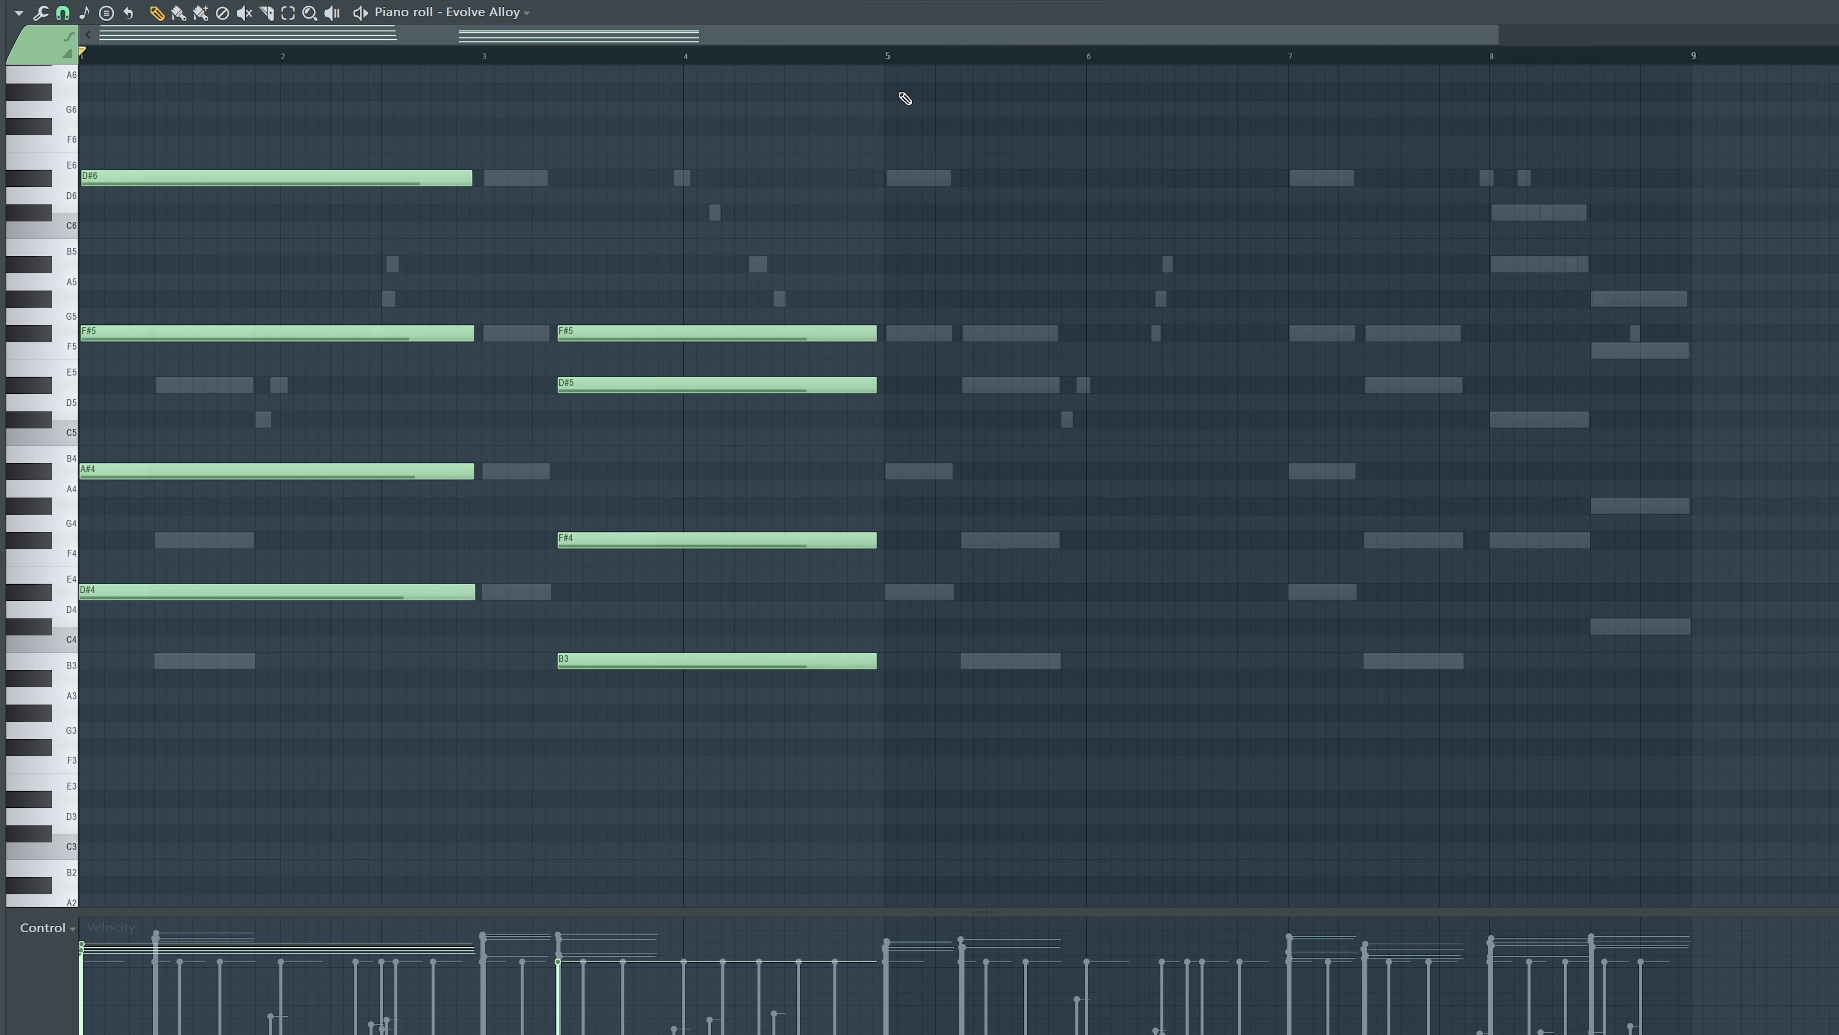
- Select all the pad chord notes, reduce their velocity, and play them back
{"action": "left_click_drag", "start_coordinate": [173, 50], "coordinate": [300, 201]}
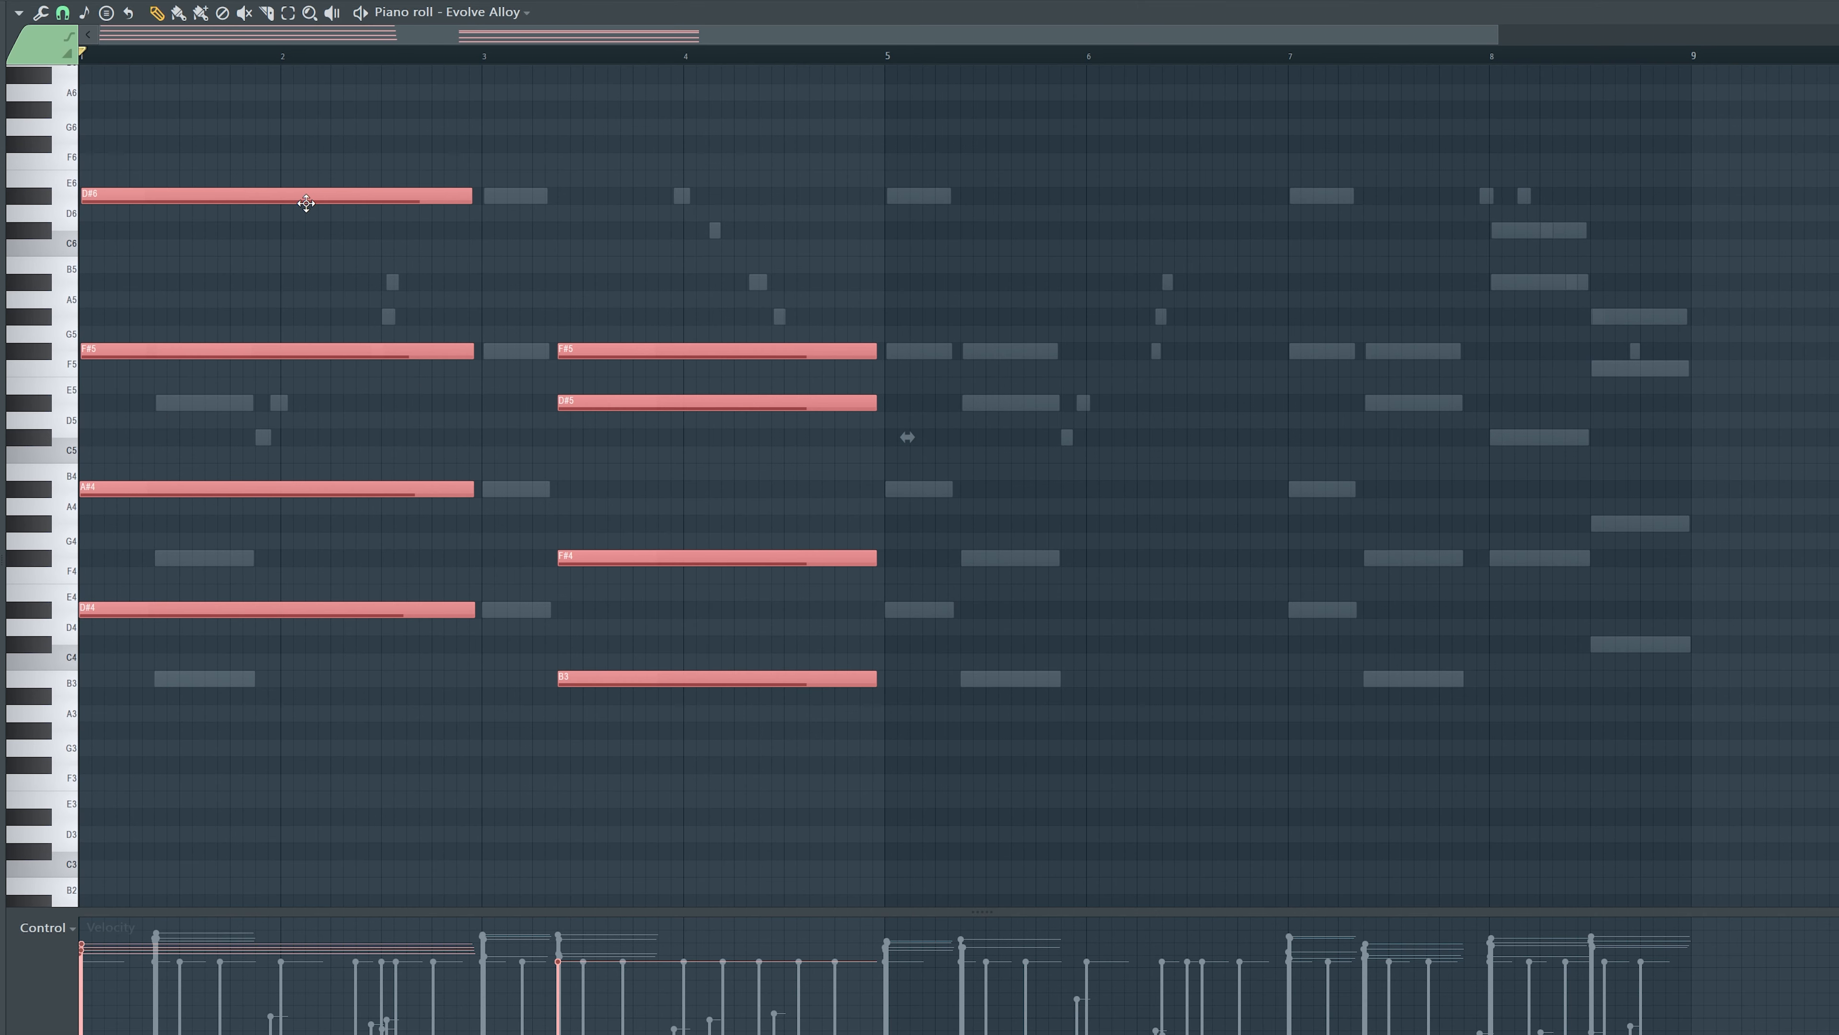
{"action": "key", "text": "alt+x"}
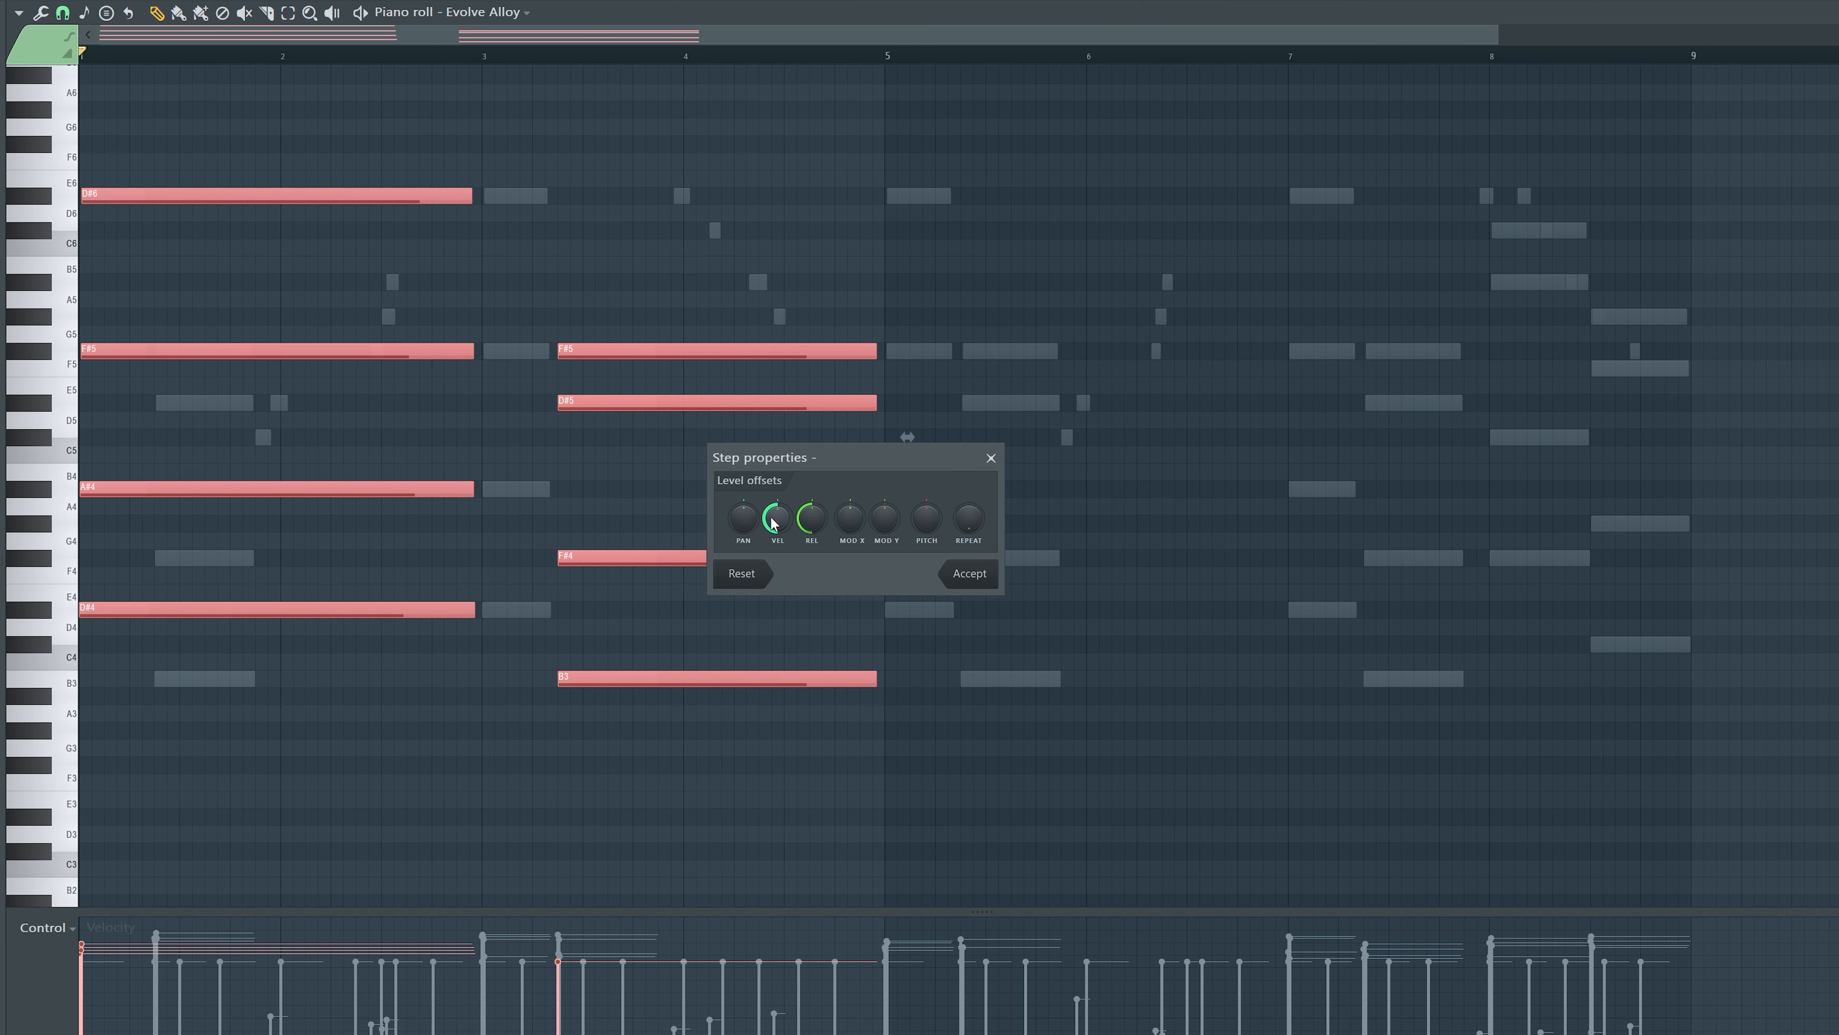
{"action": "left_click", "coordinate": [968, 573]}
{"action": "key", "text": "space"}
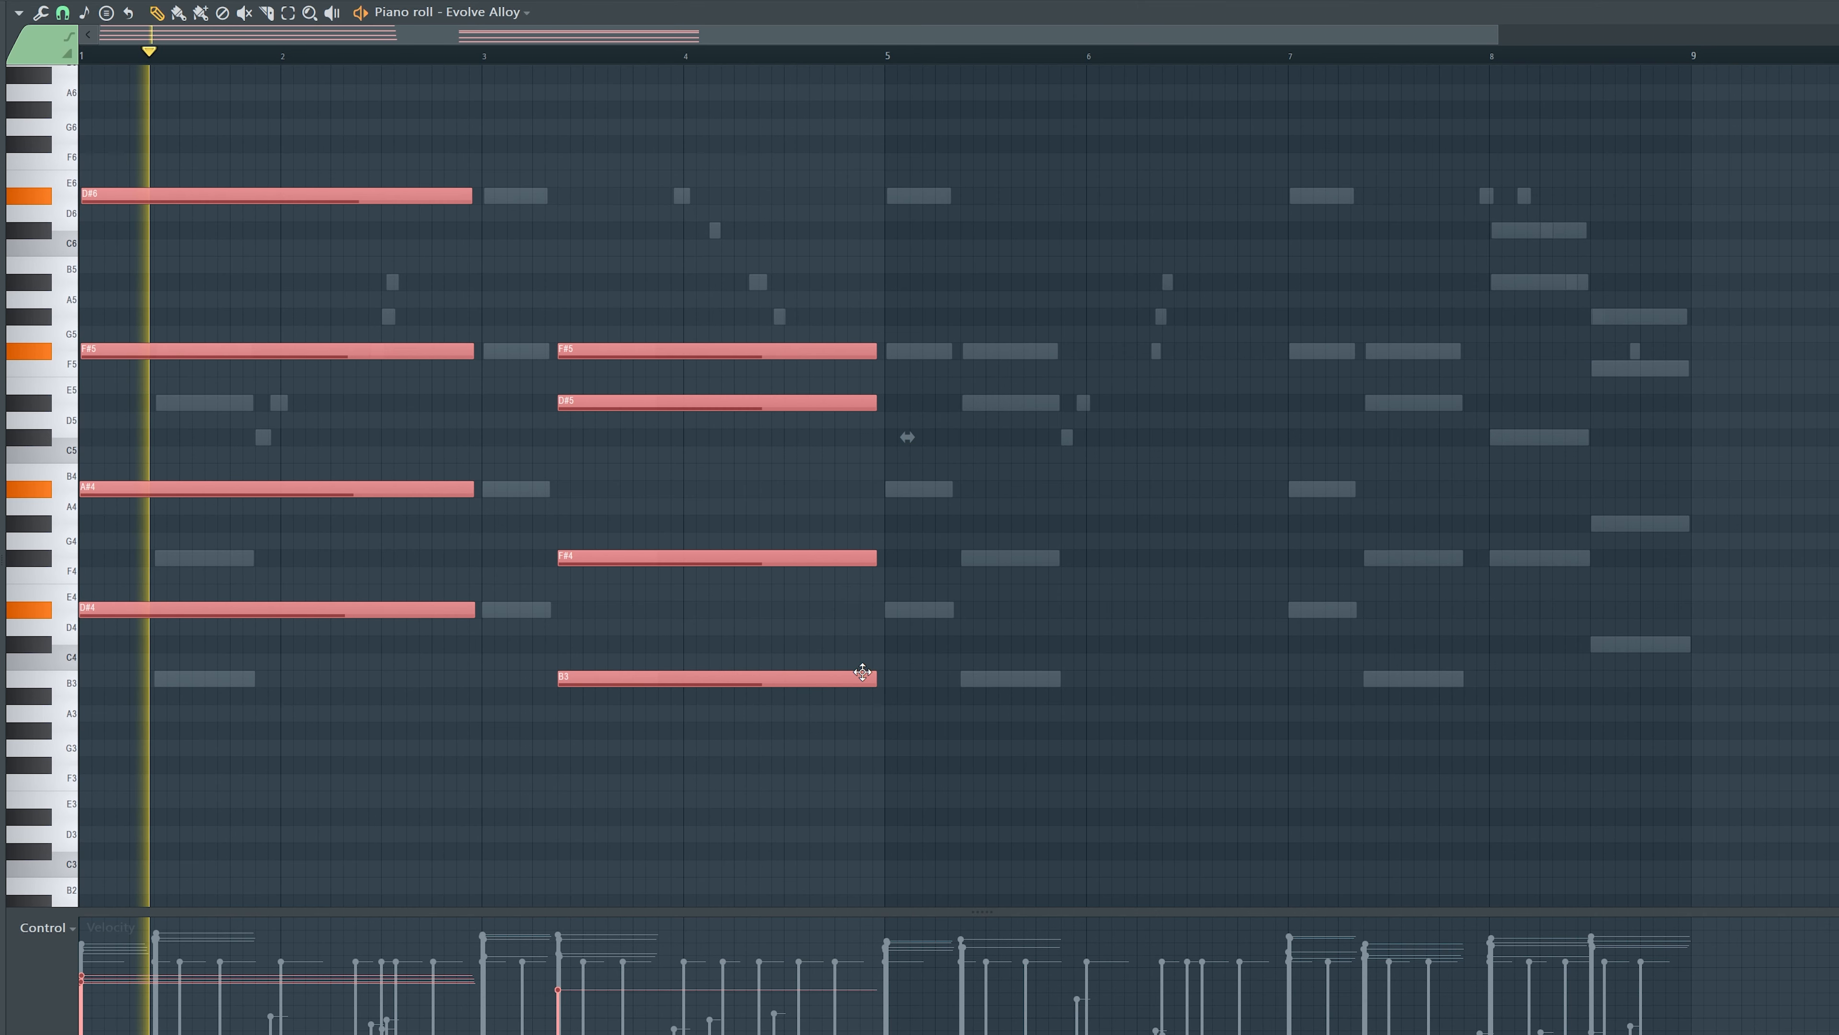
- Duplicate the pad chords of bars 1 to 4 into bars 5 to 8 and deselect the notes
{"action": "left_click_drag", "start_coordinate": [891, 58], "coordinate": [83, 58]}
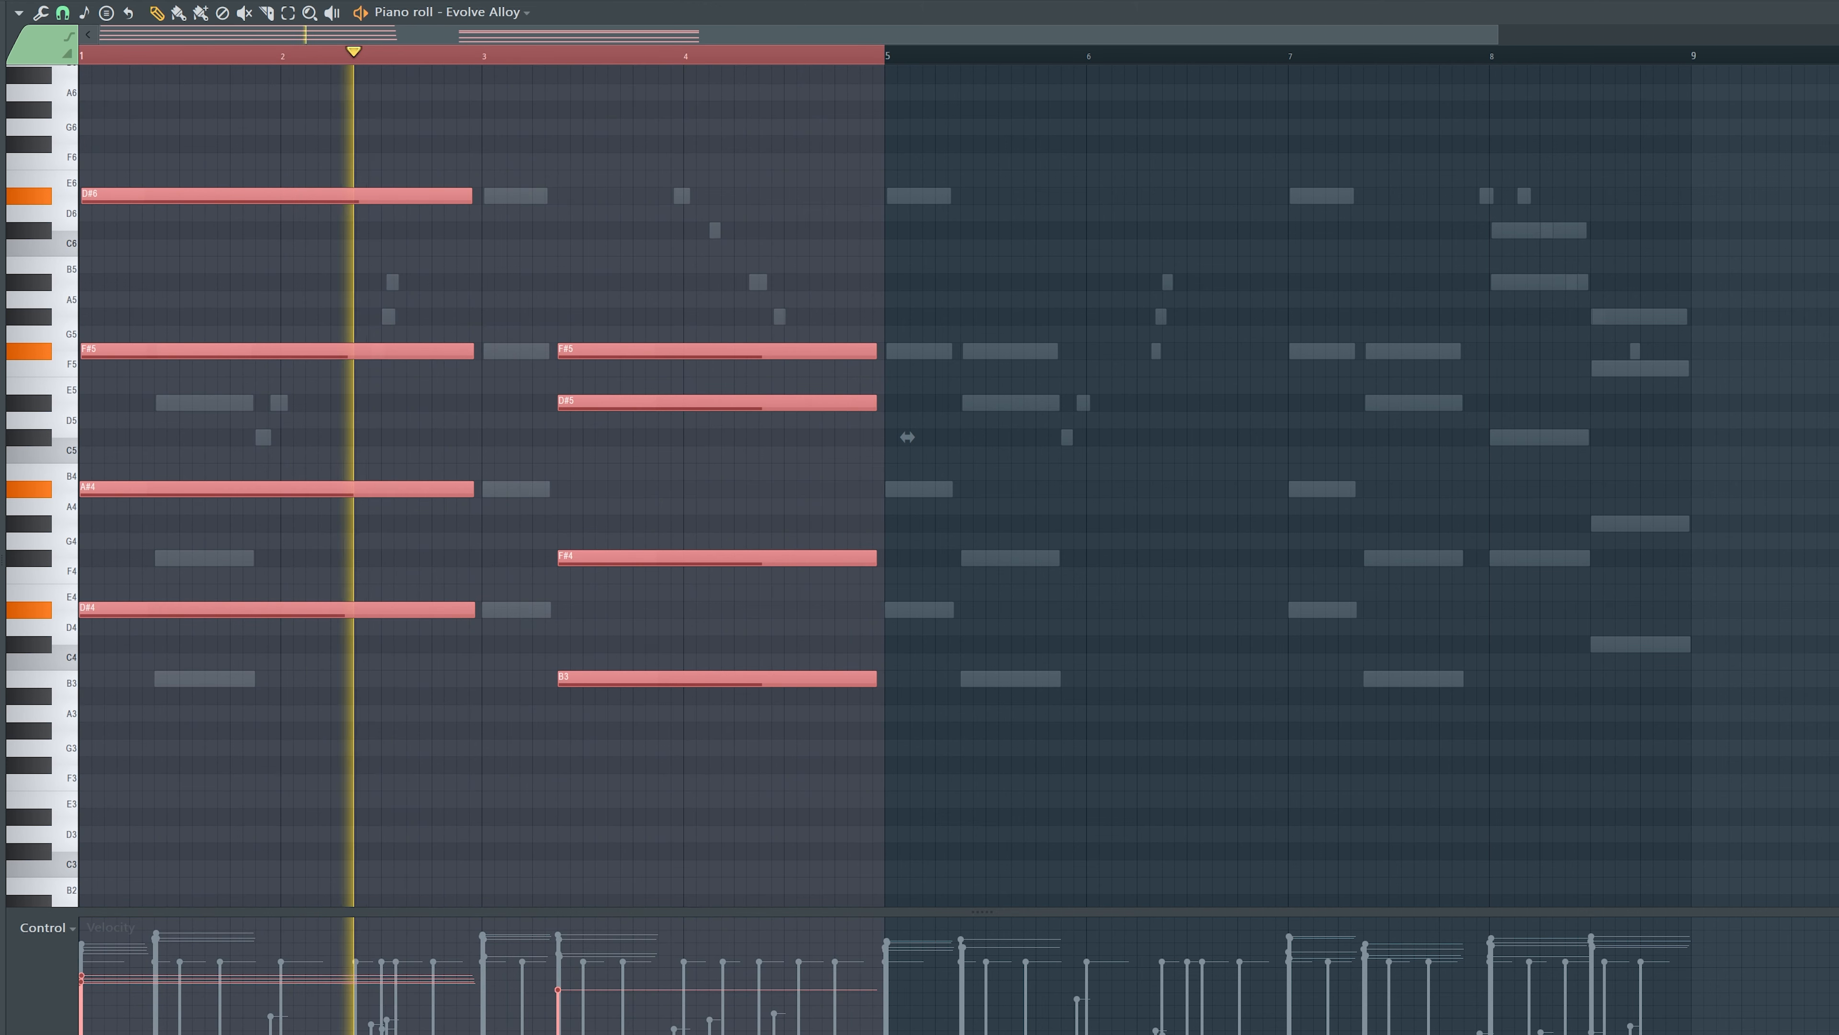
{"action": "key", "text": "ctrl+b"}
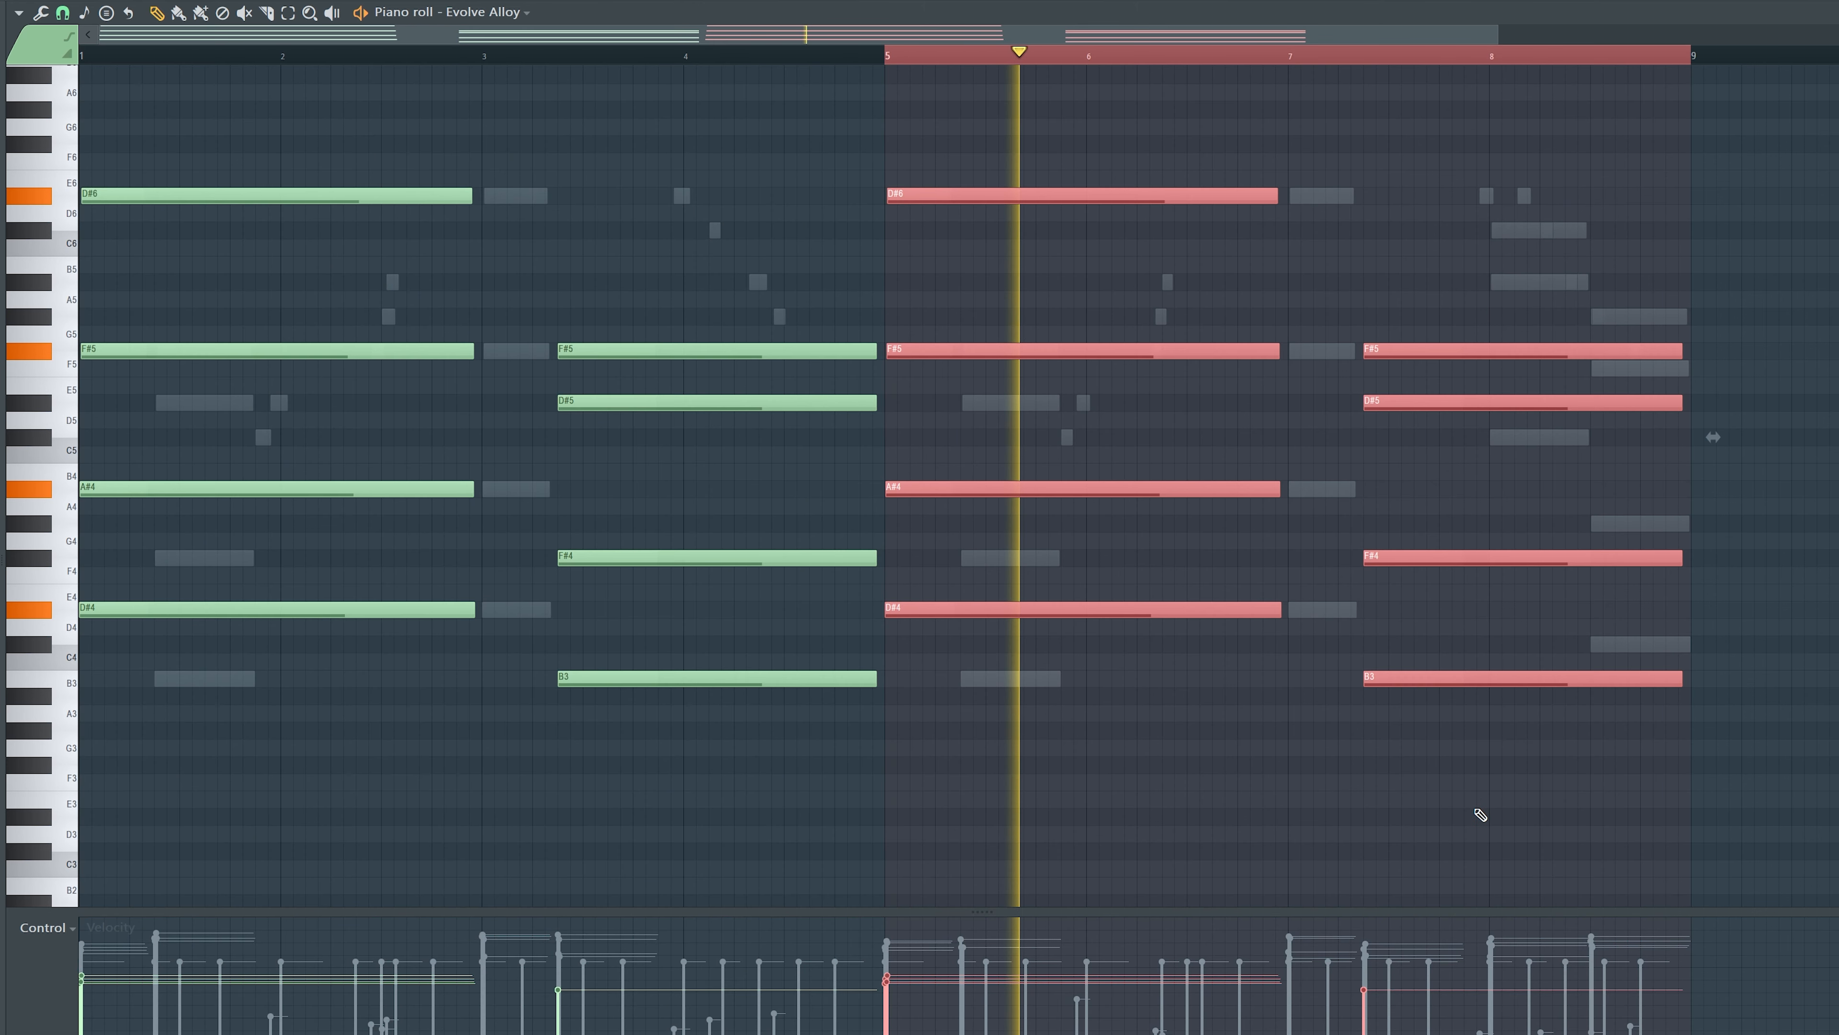
{"action": "key", "text": "ctrl+d"}
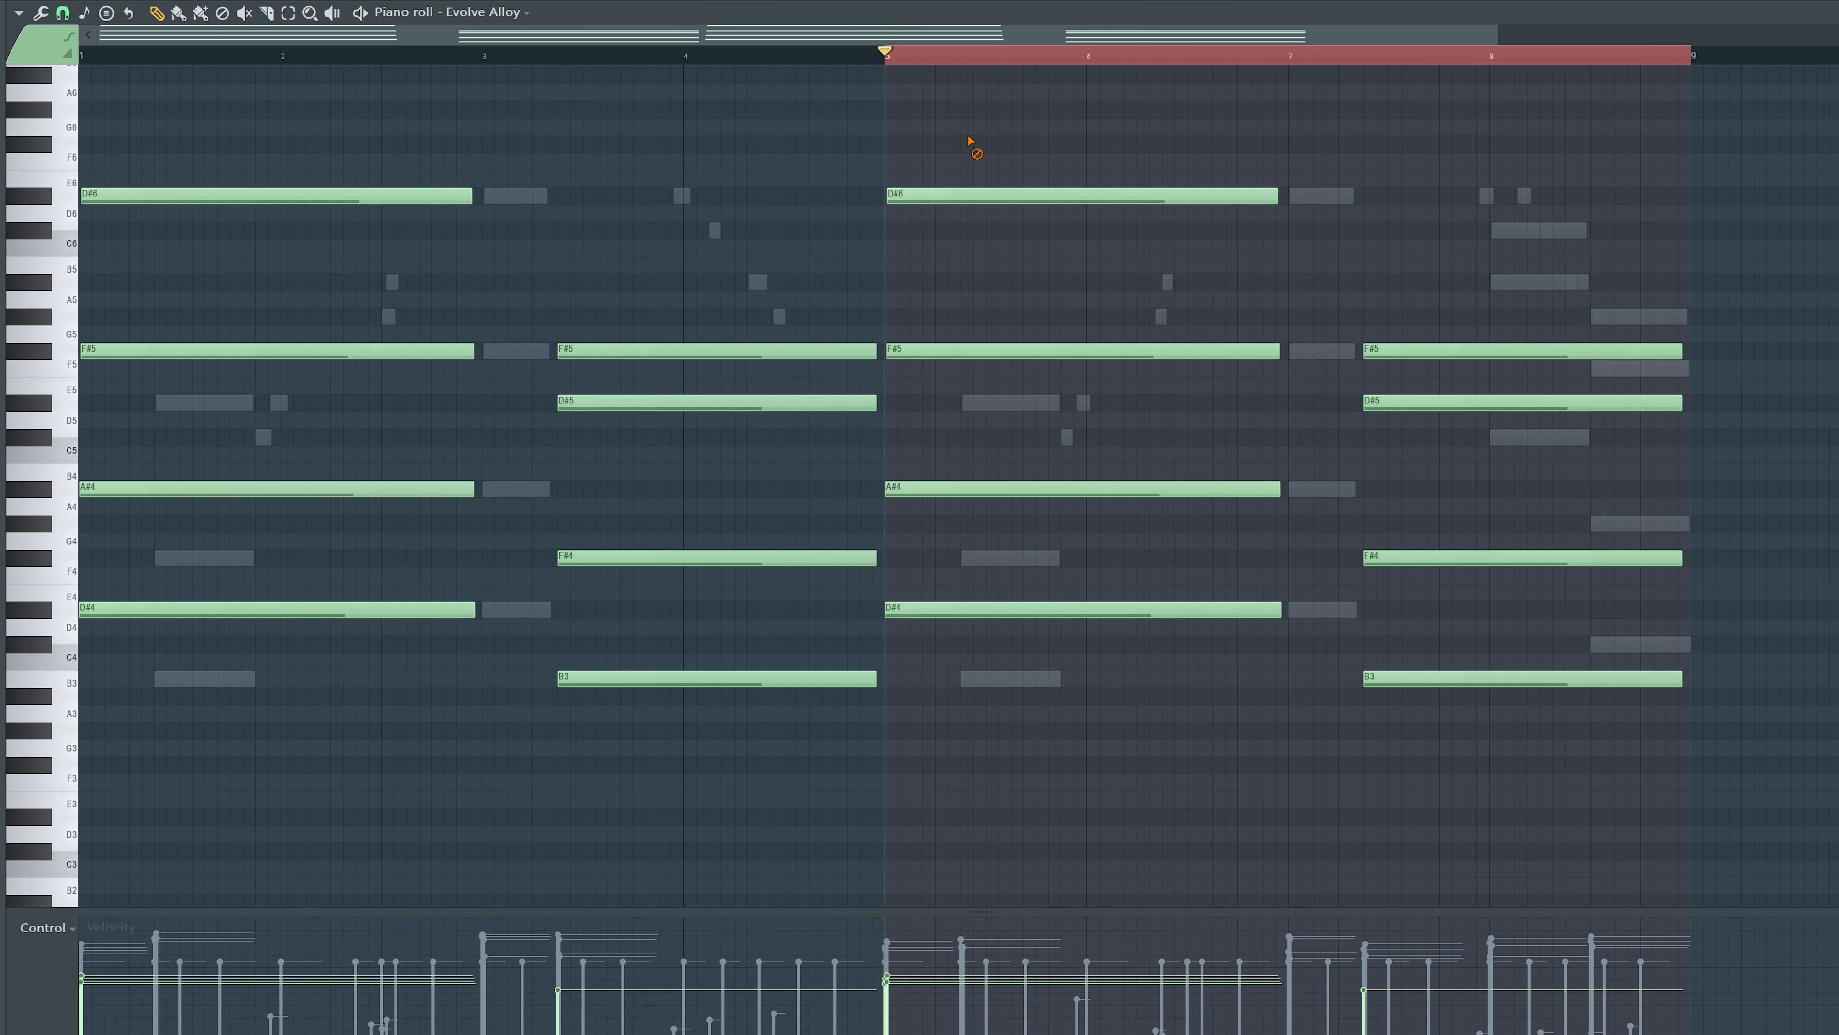